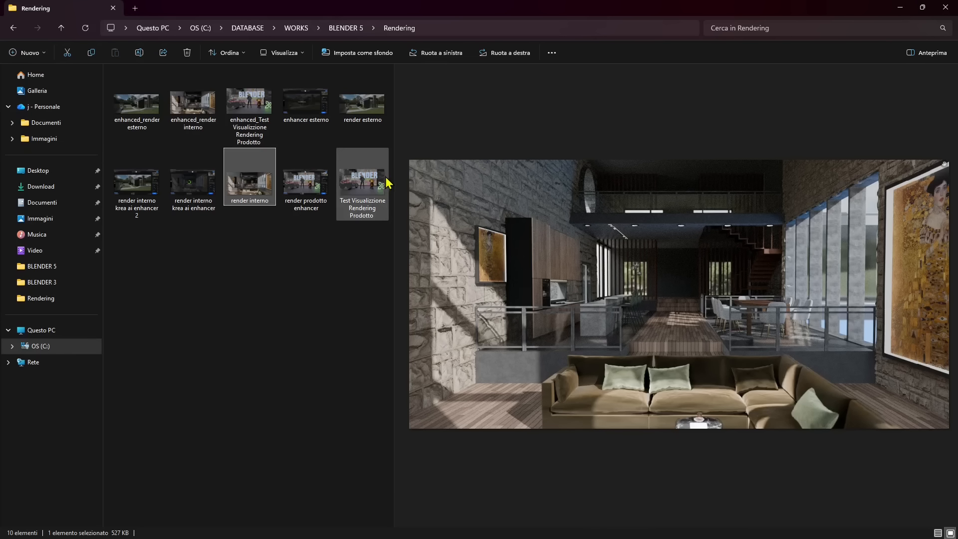
Step: Preview the render esterno, Test Visualizzione Rendering Prodotto and enhanced_render interno images in the Rendering folder
{"action": "left_click", "coordinate": [357, 107]}
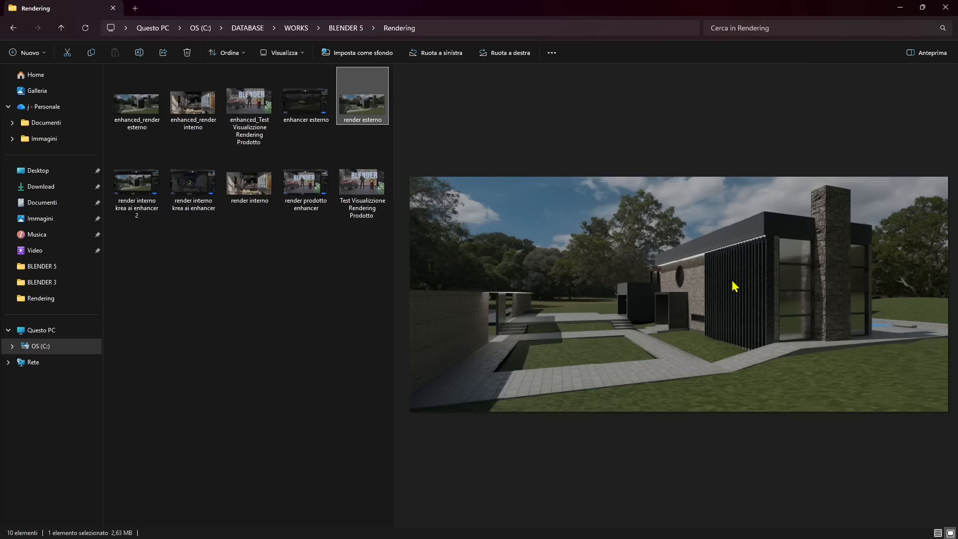
{"action": "left_click", "coordinate": [360, 193]}
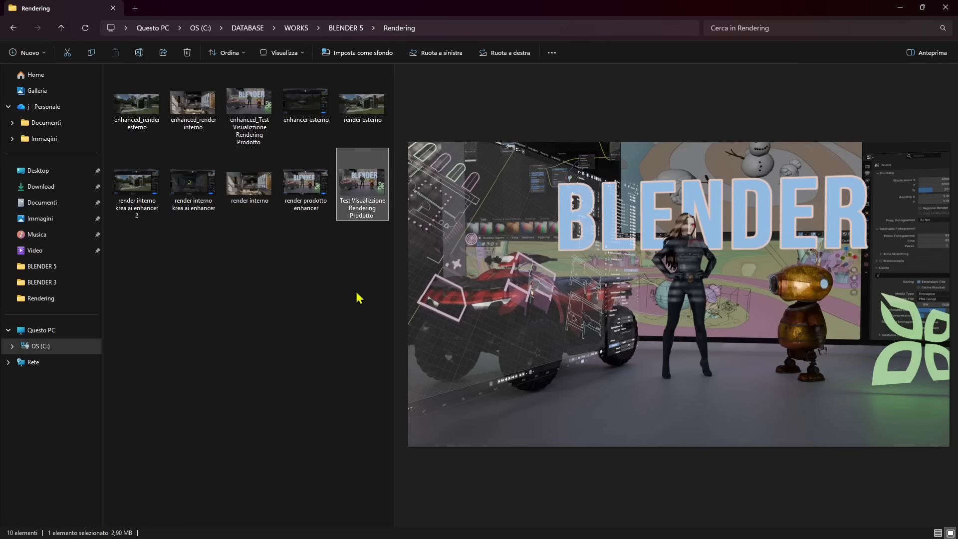
{"action": "left_click", "coordinate": [317, 210]}
{"action": "left_click", "coordinate": [357, 197]}
{"action": "left_click", "coordinate": [373, 109]}
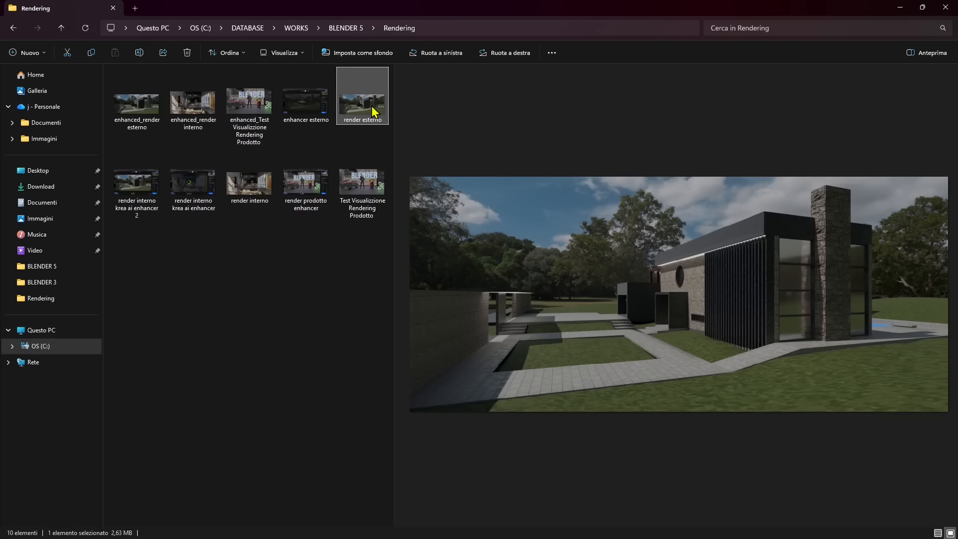
{"action": "left_click", "coordinate": [205, 120]}
{"action": "left_click", "coordinate": [372, 110]}
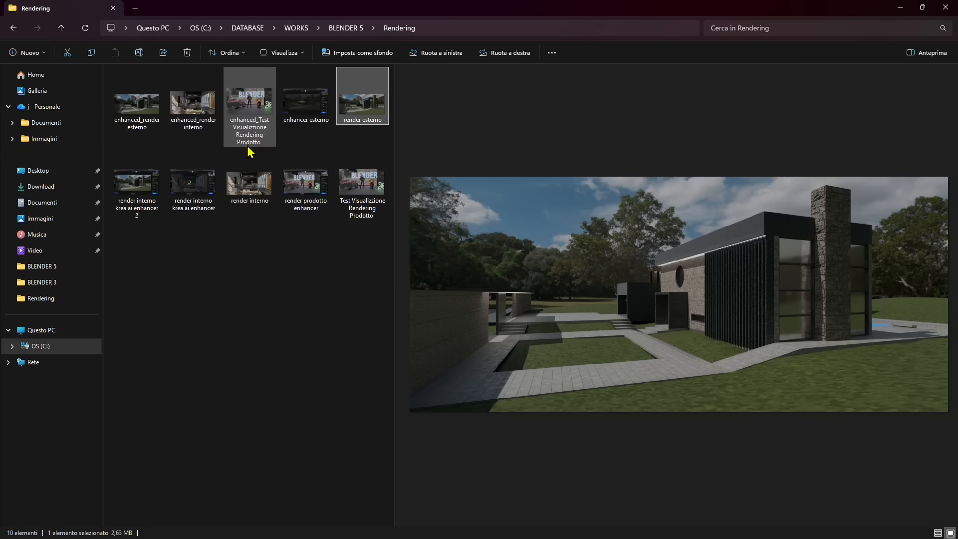
Step: Preview the Krea enhancer screenshots of the exterior, product and interior renders
{"action": "left_click", "coordinate": [310, 118]}
{"action": "left_click", "coordinate": [310, 199]}
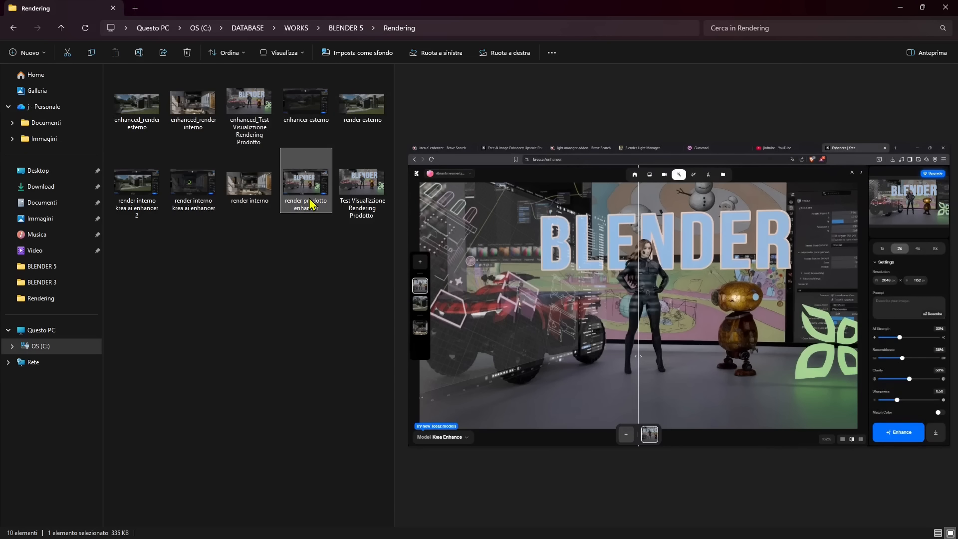
{"action": "left_click", "coordinate": [200, 201]}
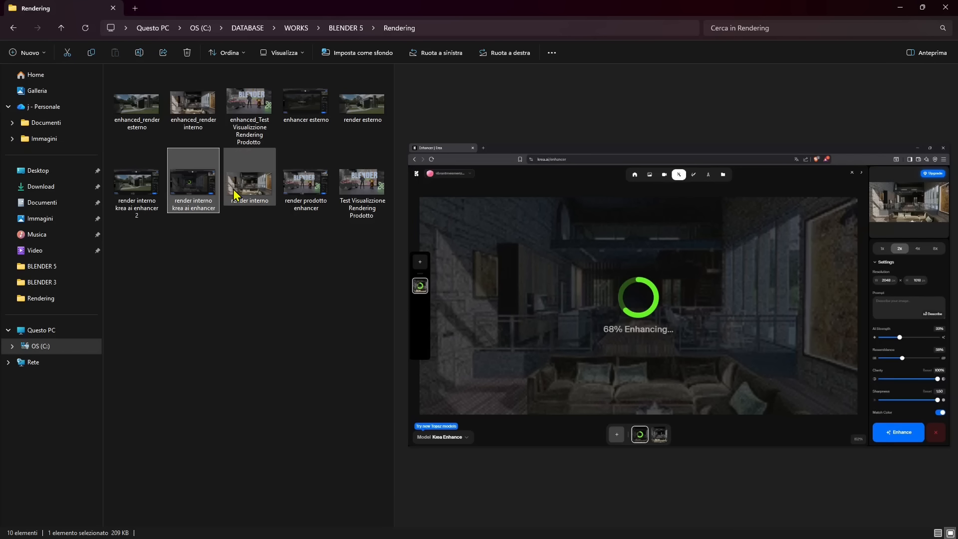
Step: Compare the enhanced interior render with the original render interno image, including a look at the enhancer esterno screenshot
{"action": "left_click", "coordinate": [199, 128]}
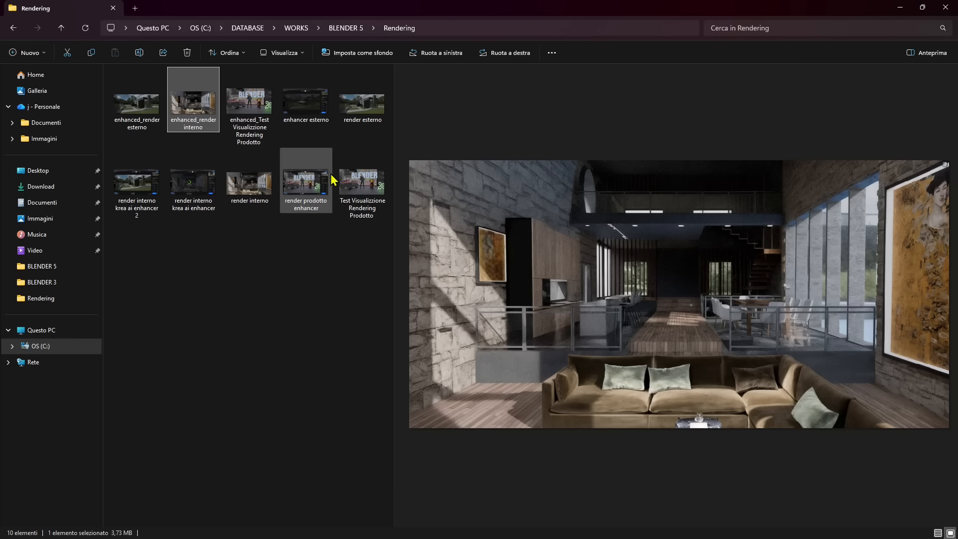
{"action": "left_click", "coordinate": [252, 202]}
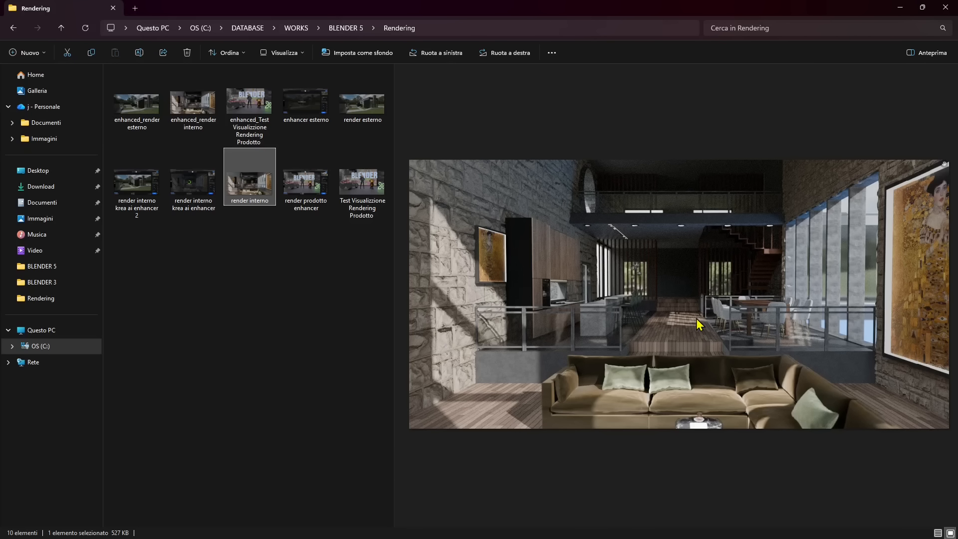
{"action": "left_click", "coordinate": [322, 120]}
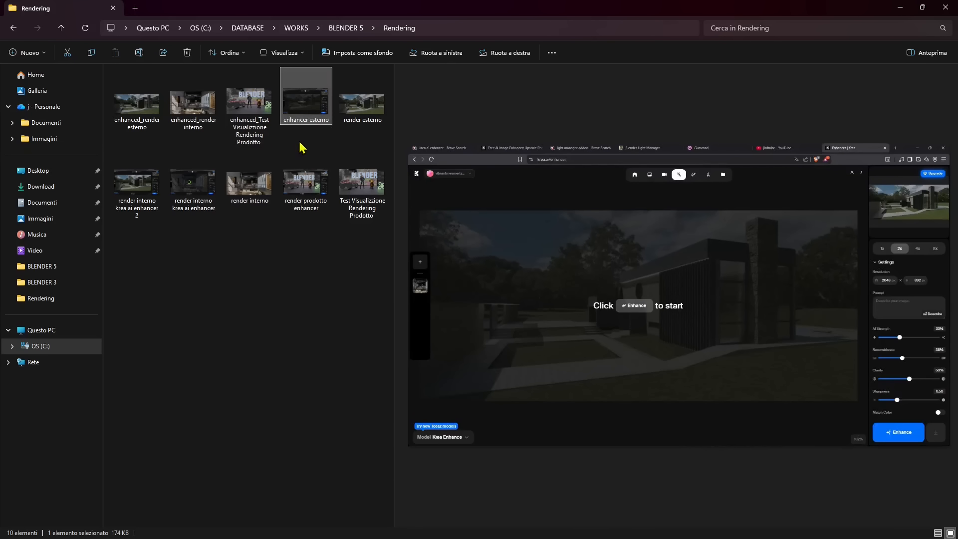
{"action": "left_click", "coordinate": [194, 110]}
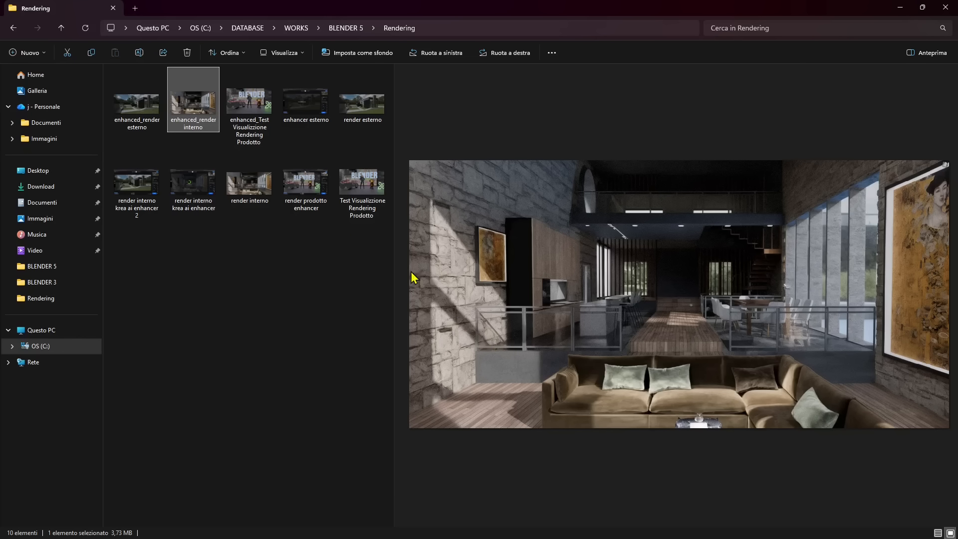
Step: Compare the original product render with its Krea enhancer screenshot and its enhanced version
{"action": "left_click", "coordinate": [319, 208]}
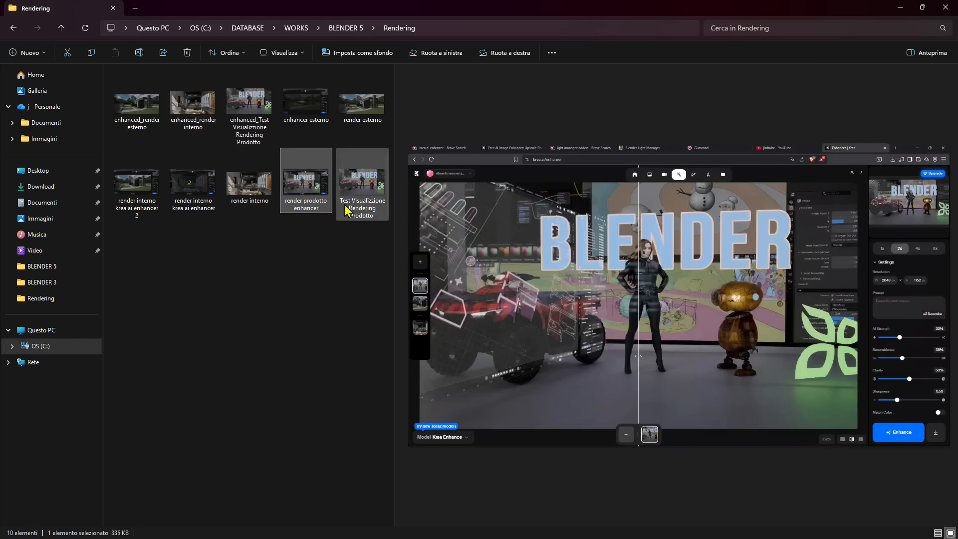
{"action": "left_click", "coordinate": [373, 208]}
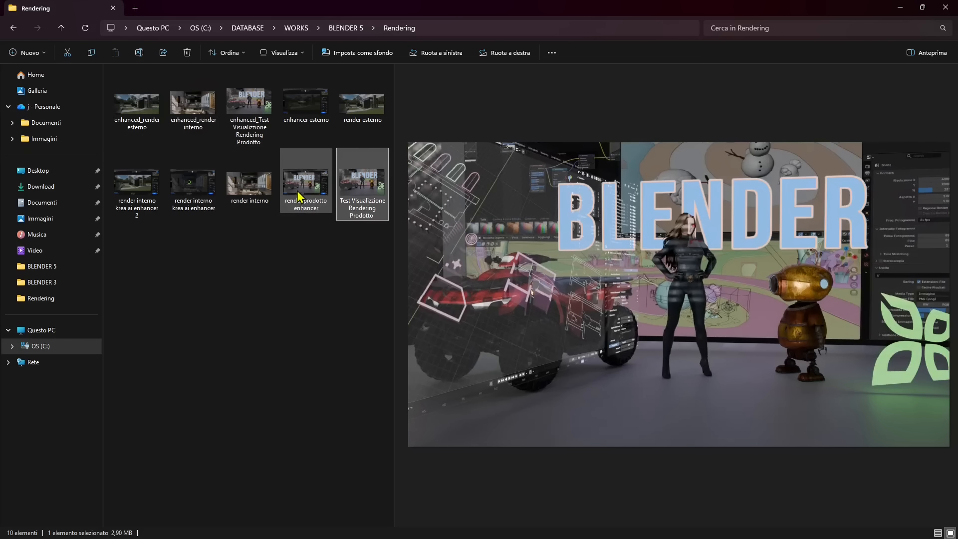
{"action": "left_click", "coordinate": [259, 107]}
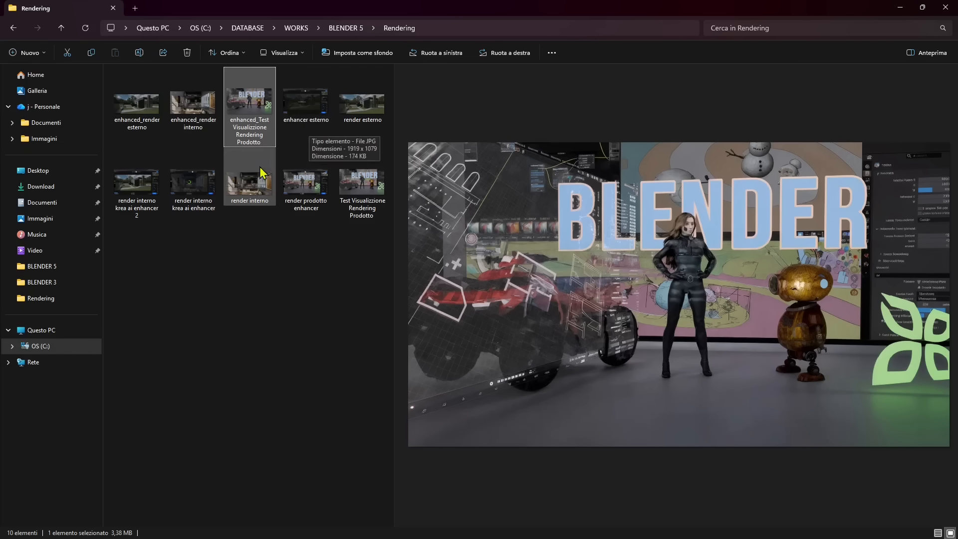
Step: Preview the render interno krea ai enhancer 2 screenshot and compare the original exterior render with its enhanced version
{"action": "left_click", "coordinate": [135, 202]}
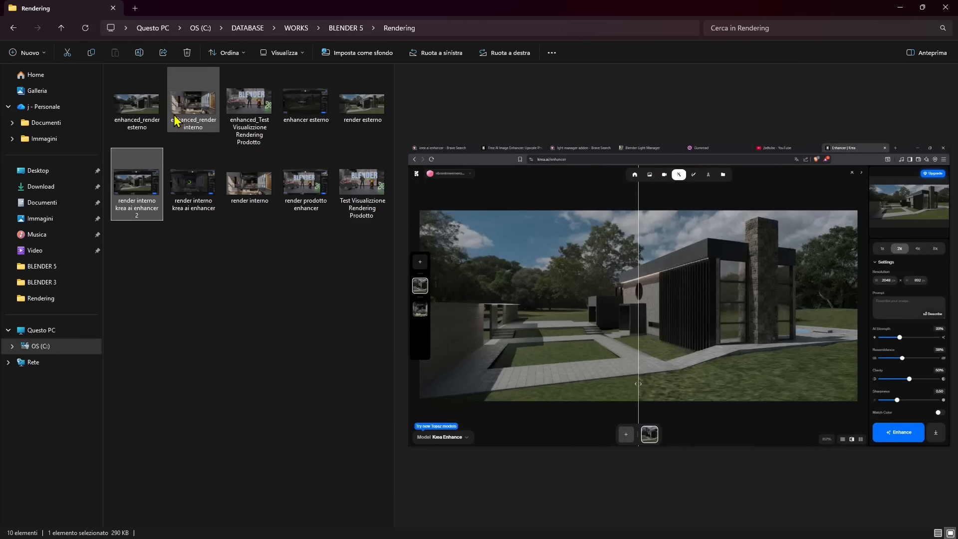
{"action": "left_click", "coordinate": [144, 119]}
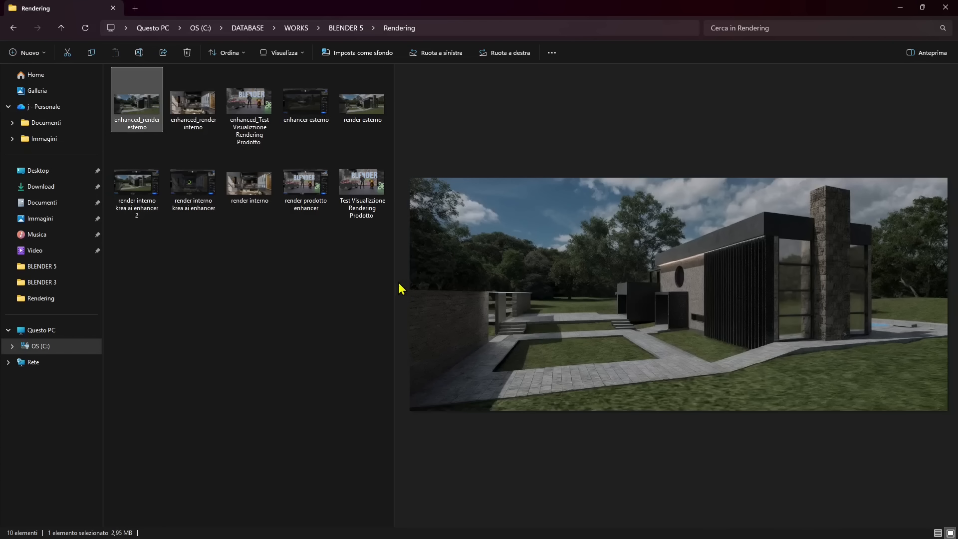
{"action": "left_click", "coordinate": [375, 117]}
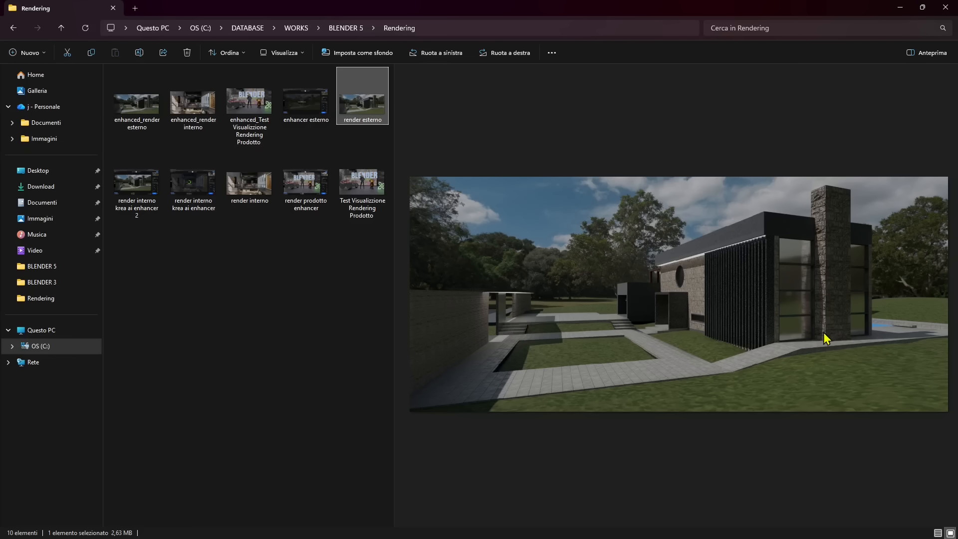
{"action": "left_click", "coordinate": [145, 115]}
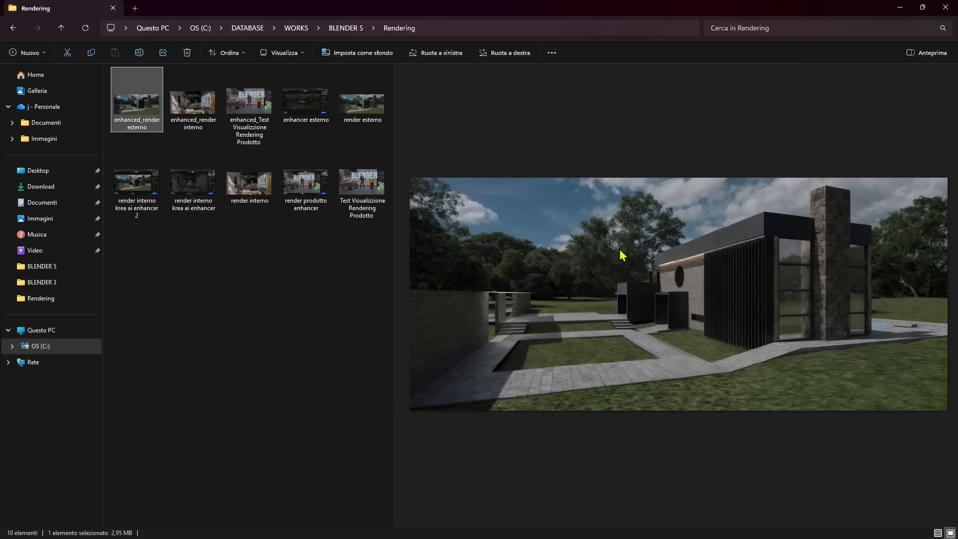
{"action": "left_click", "coordinate": [354, 120]}
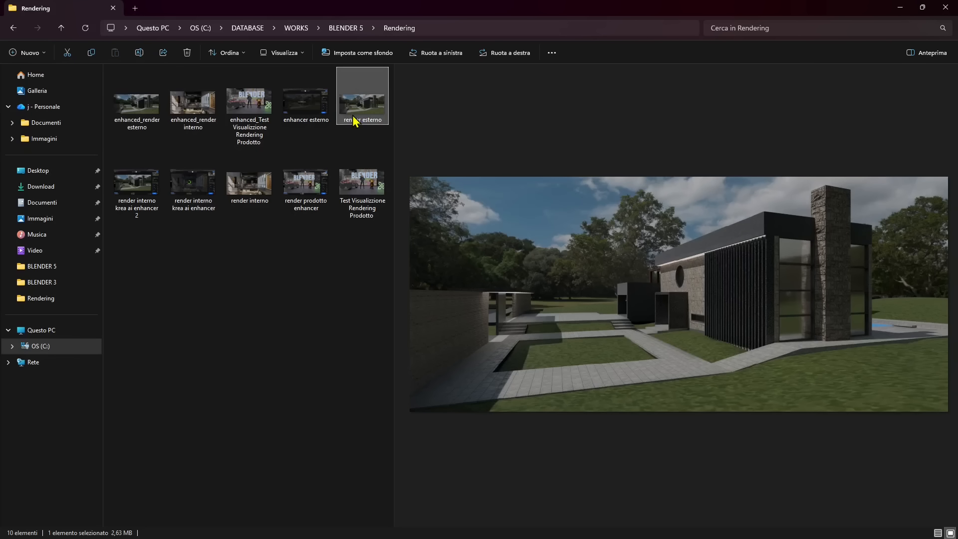
{"action": "left_click", "coordinate": [150, 114]}
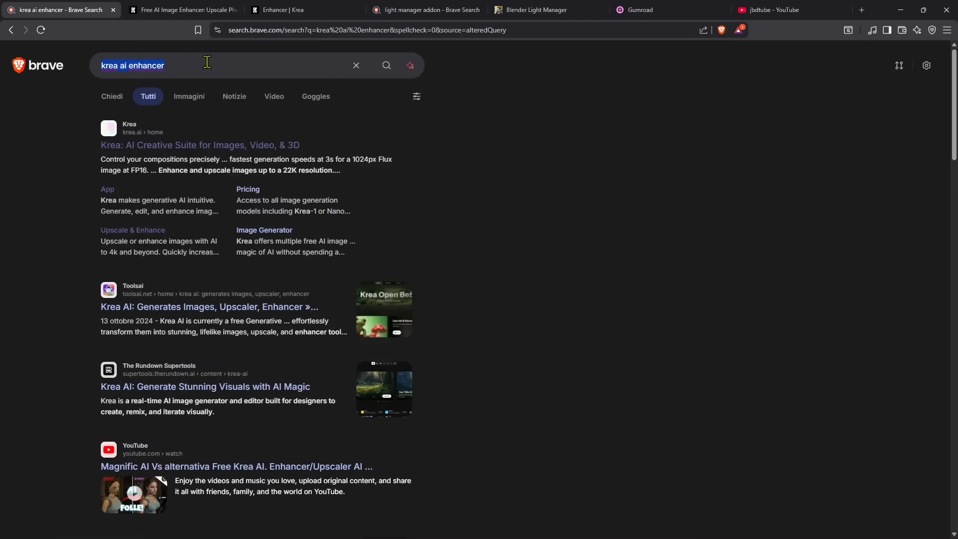
Step: Switch to the Brave browser and look over the web search for "krea ai enhancer"
{"action": "left_click", "coordinate": [121, 71]}
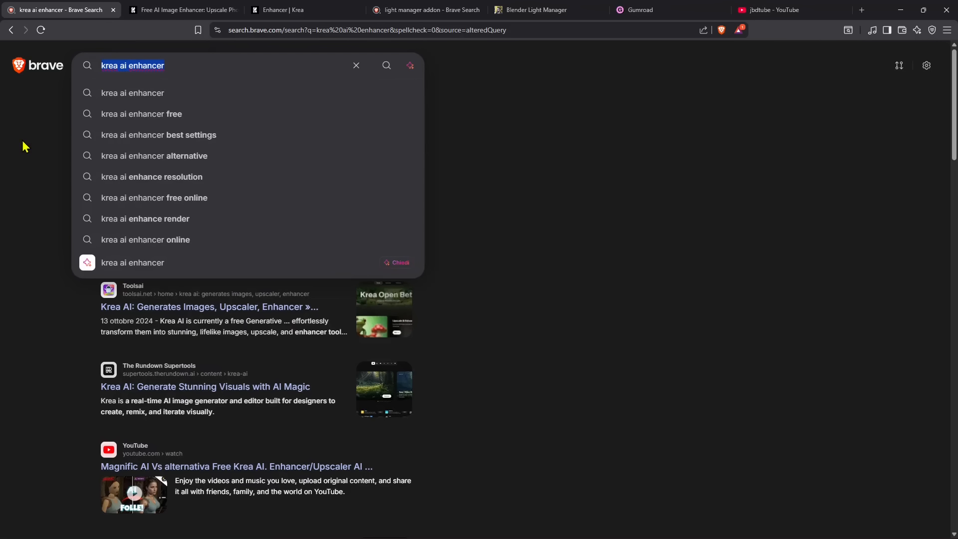
{"action": "left_click", "coordinate": [45, 141]}
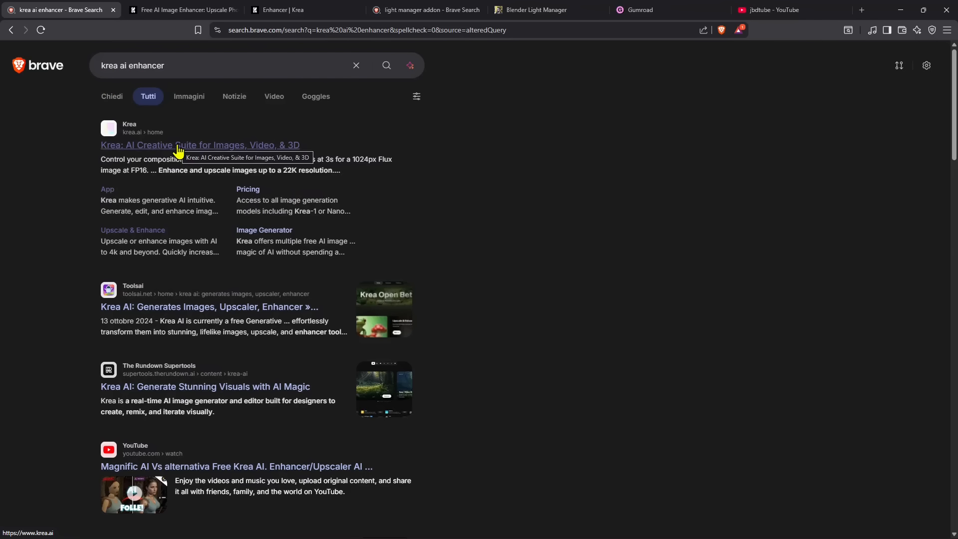
Step: Search the jbdtube YouTube channel for "krea english"
{"action": "left_click", "coordinate": [781, 10]}
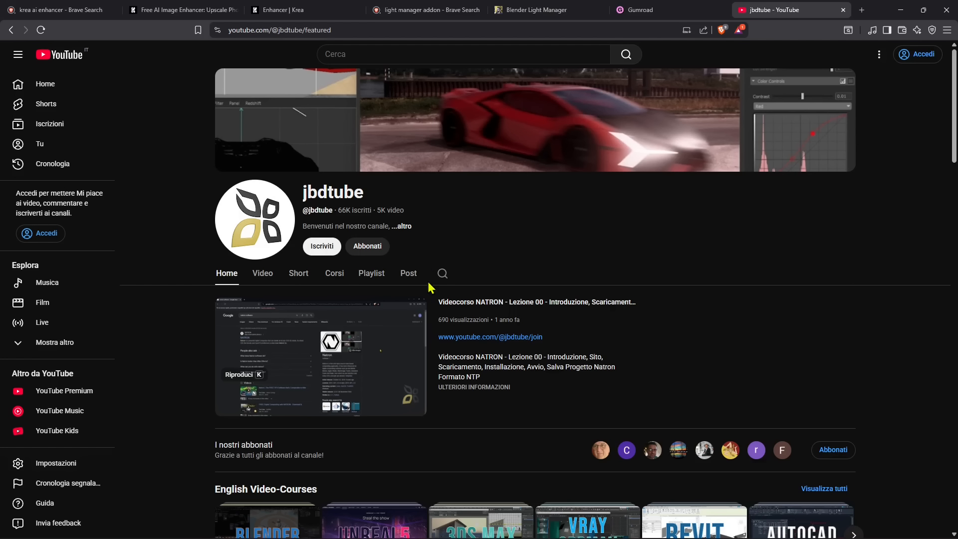
{"action": "left_click", "coordinate": [443, 276]}
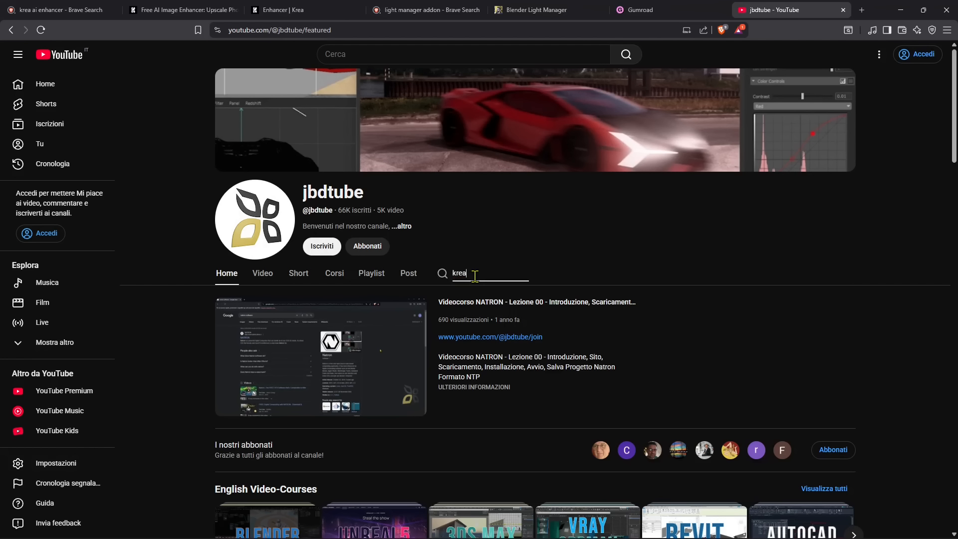
{"action": "type", "text": "krea english"}
{"action": "key", "text": "Return"}
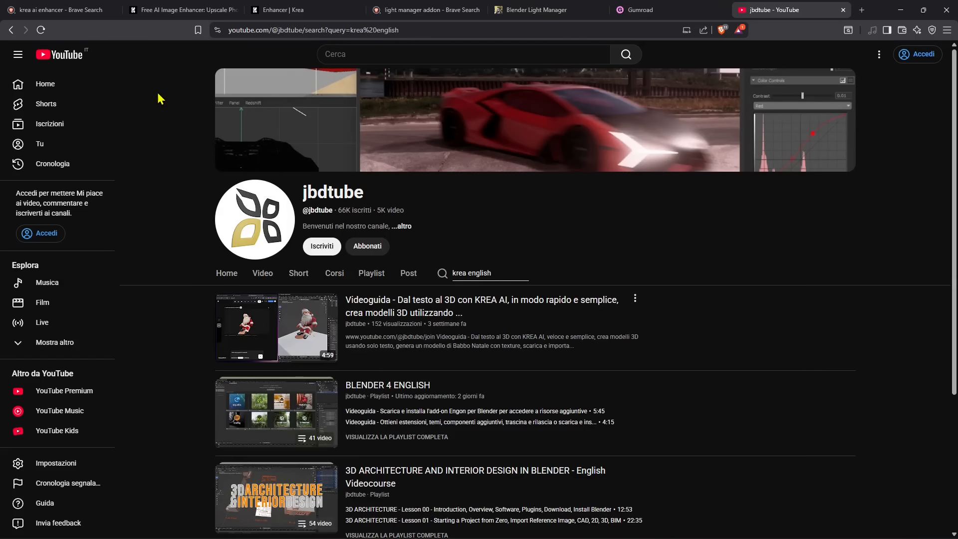
Step: Close the "krea ai enhancer" search results and Krea's AI Image Enhancer landing page to reach the Enhancer app
{"action": "left_click", "coordinate": [76, 12]}
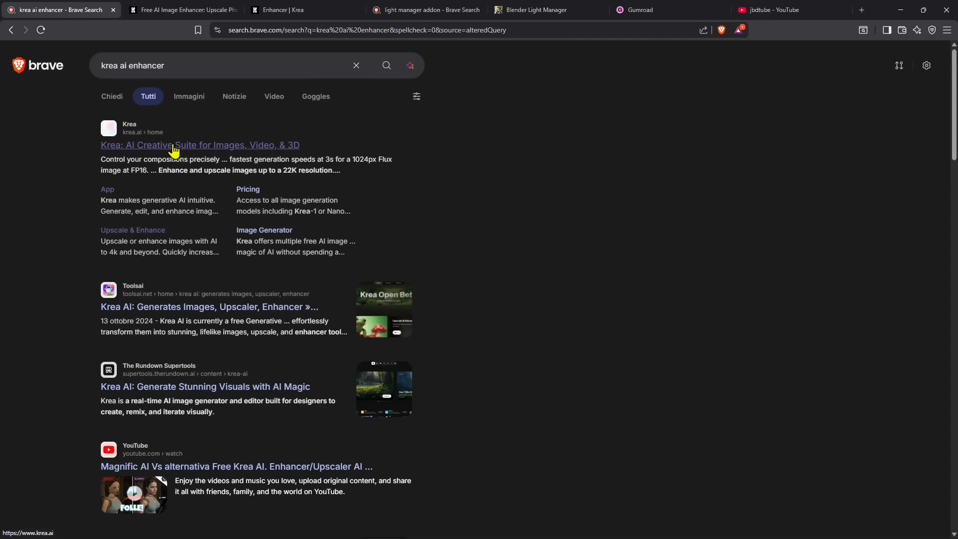
{"action": "left_click", "coordinate": [114, 11]}
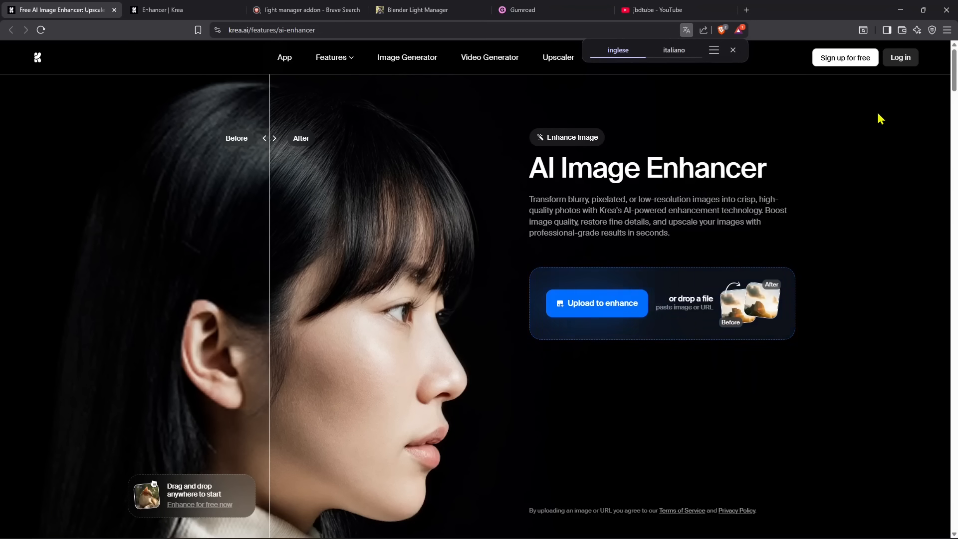
{"action": "left_click", "coordinate": [114, 10]}
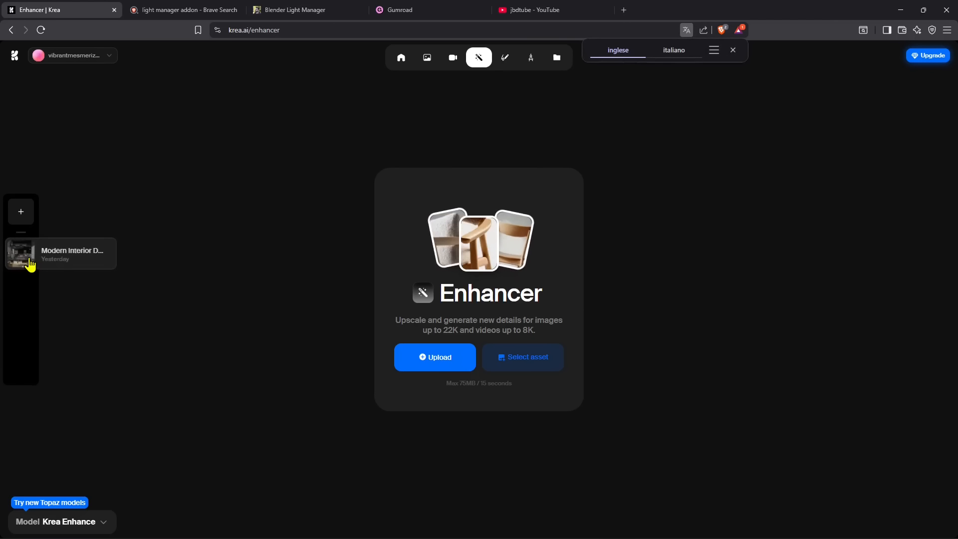
Step: Open yesterday's modern interior project in Krea Enhancer, compare the image before and after enhancement, and close the page
{"action": "left_click", "coordinate": [31, 265]}
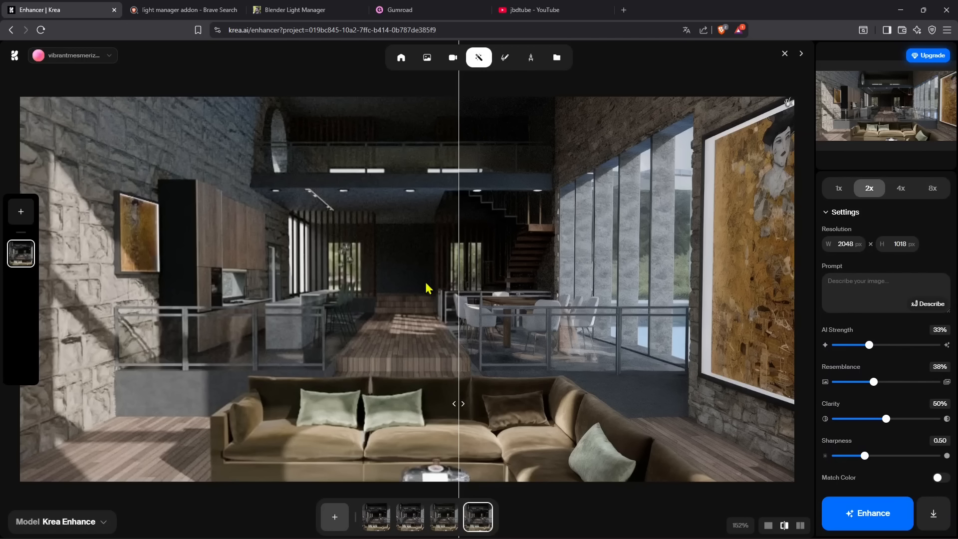
{"action": "left_click_drag", "start_coordinate": [457, 403], "coordinate": [385, 364]}
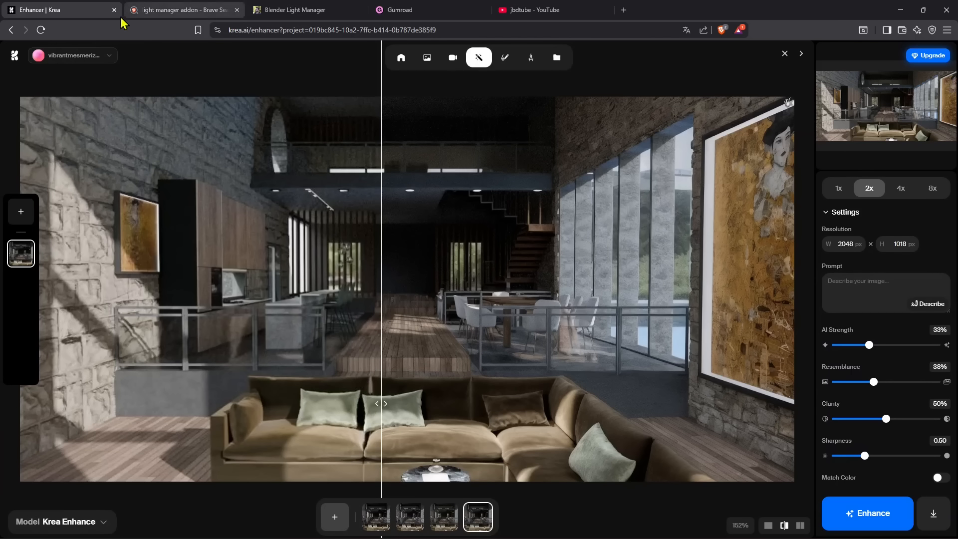
{"action": "left_click", "coordinate": [131, 11]}
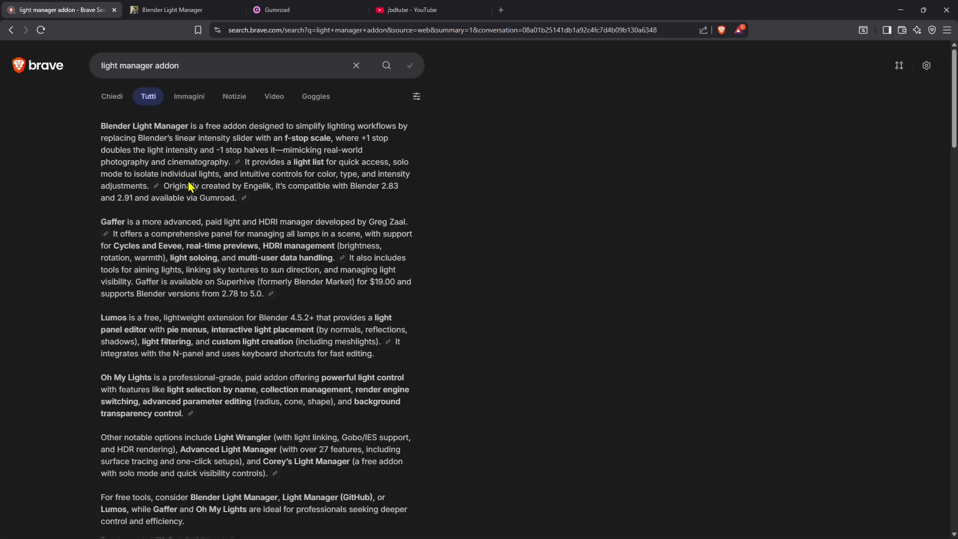
Step: Highlight the "light manager addon" query on the web search results page
{"action": "double_click", "coordinate": [128, 71]}
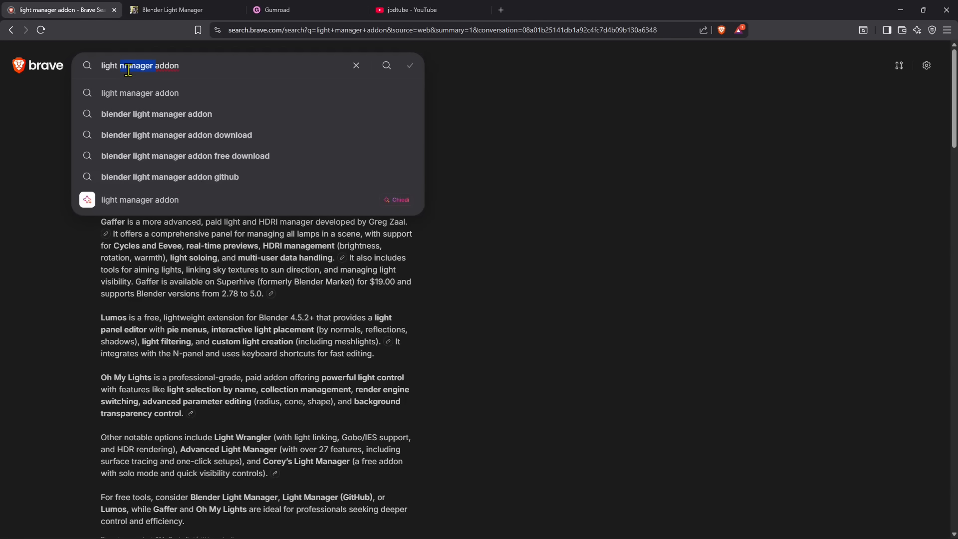
{"action": "left_click_drag", "start_coordinate": [103, 65], "coordinate": [199, 63]}
{"action": "left_click", "coordinate": [121, 66]}
{"action": "triple_click", "coordinate": [121, 66]}
{"action": "left_click", "coordinate": [556, 171]}
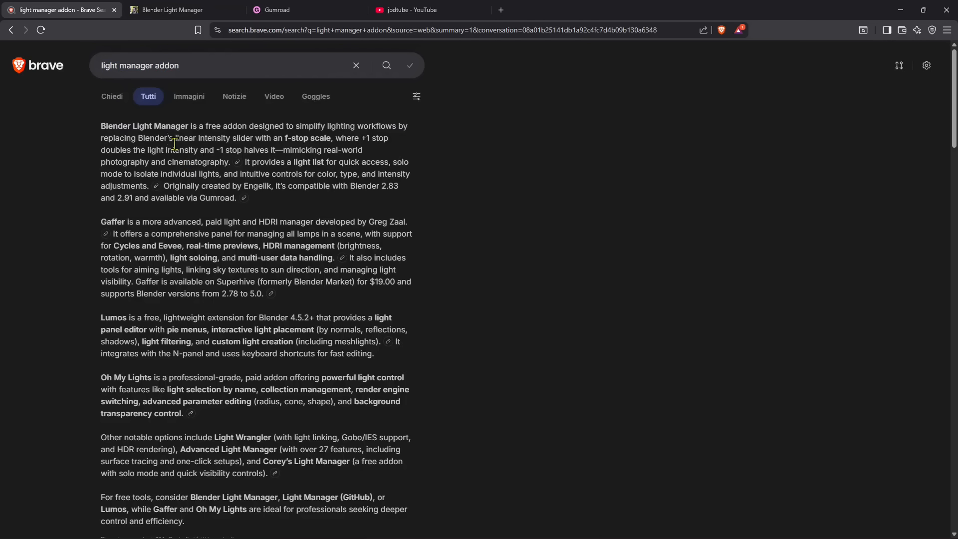
Step: Close the add-on search results and enter a price of $0 for Blender Light Manager on its Gumroad page
{"action": "left_click", "coordinate": [114, 10]}
{"action": "left_click", "coordinate": [732, 50]}
{"action": "scroll", "coordinate": [537, 350], "scroll_direction": "down", "scroll_amount": 1}
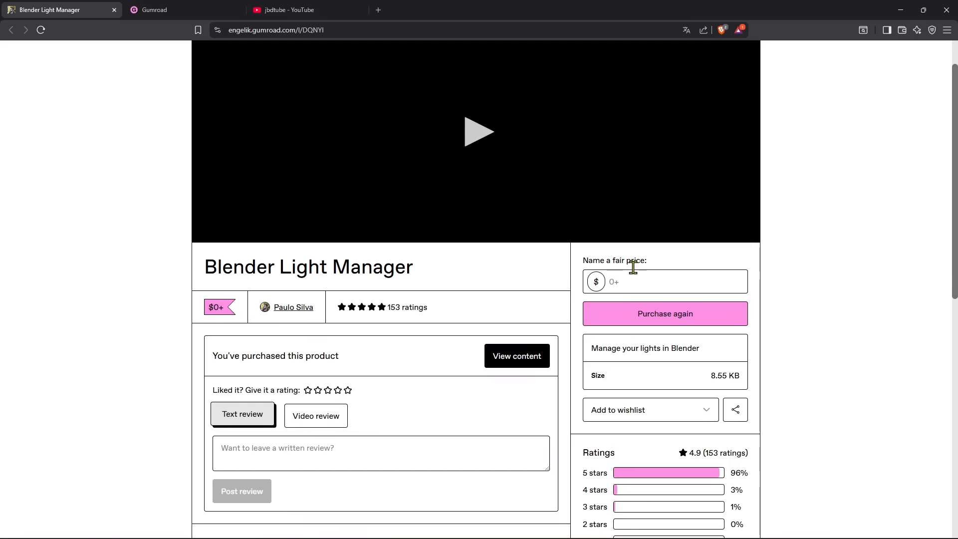
{"action": "scroll", "coordinate": [663, 350], "scroll_direction": "down", "scroll_amount": 1}
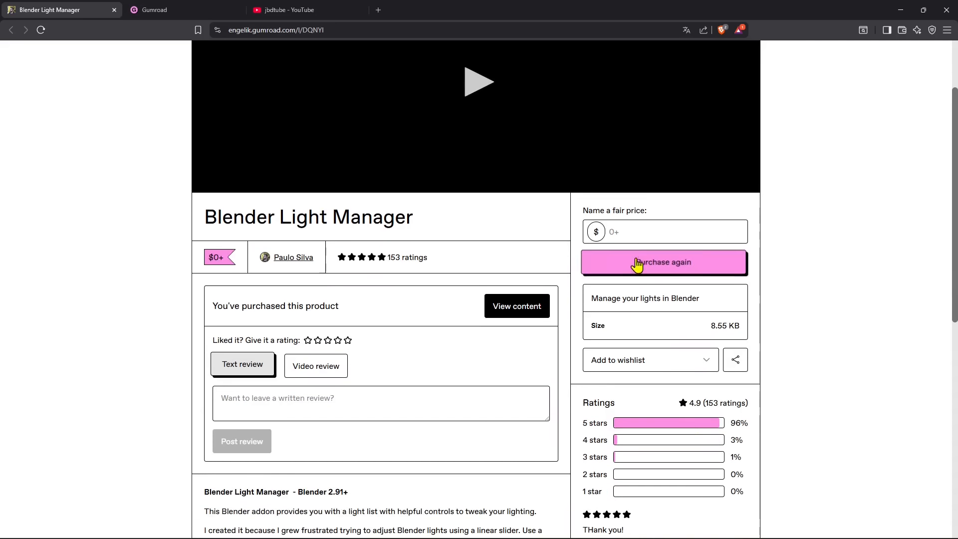
{"action": "left_click", "coordinate": [639, 228]}
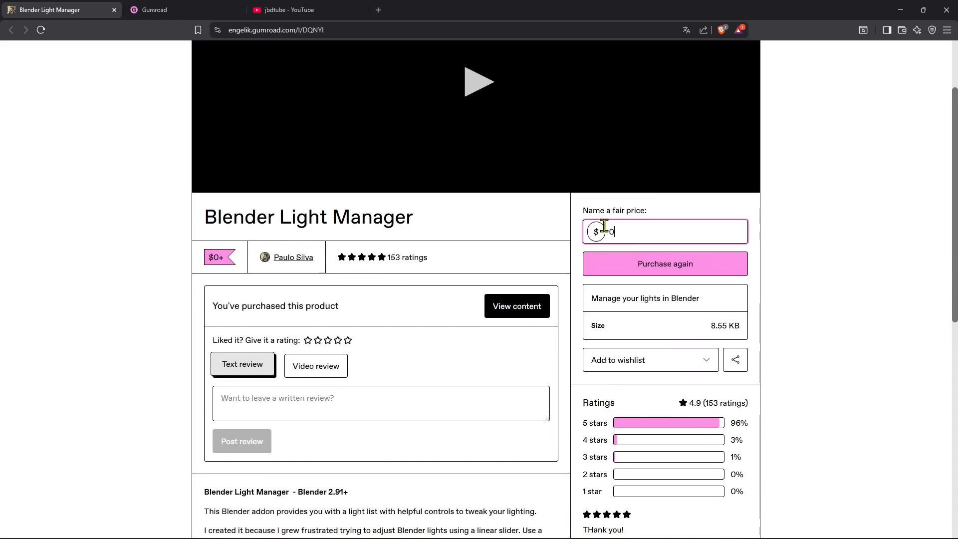
Step: Enter 0 as the price for Blender Light Manager and close its Gumroad page
{"action": "type", "text": "0"}
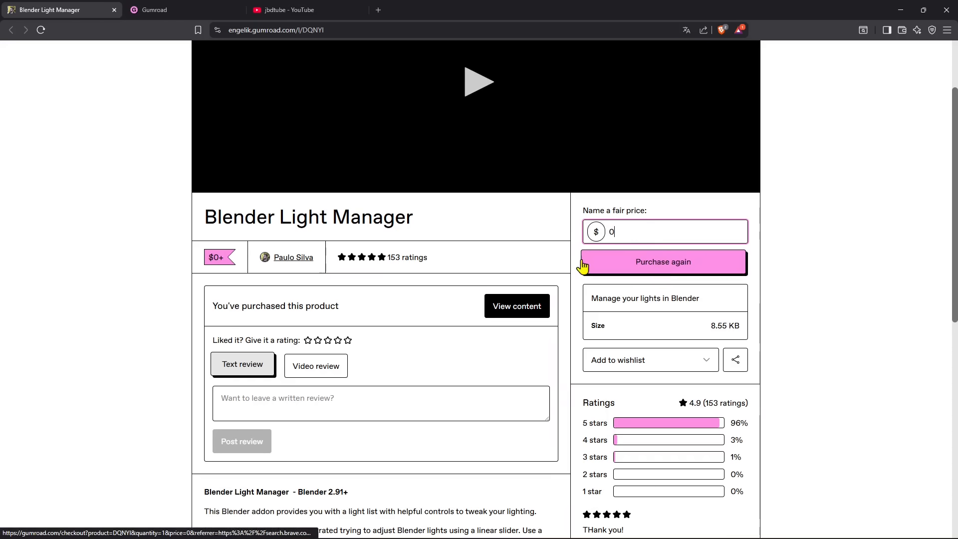
{"action": "left_click", "coordinate": [114, 10]}
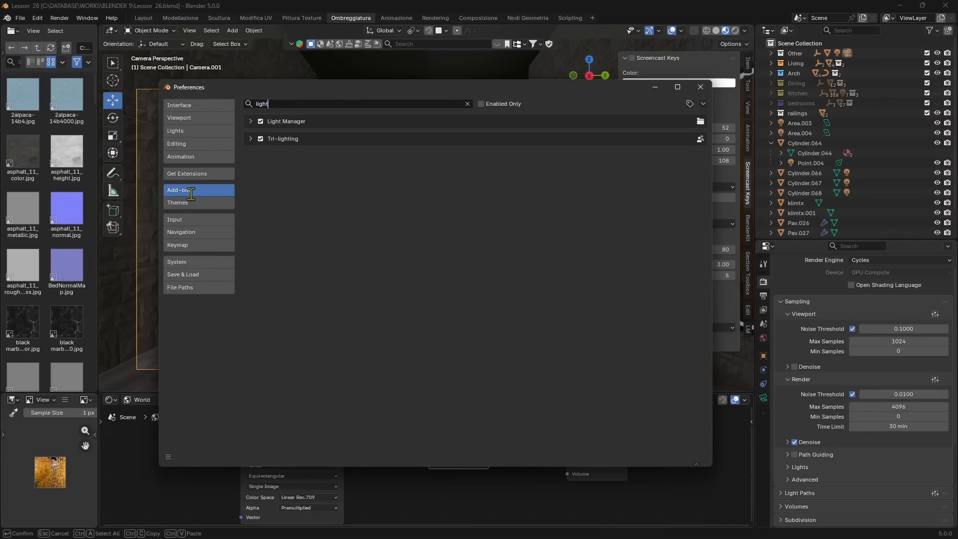
Step: Choose Blender_light_manager.py as the add-on to install from disk, and cancel the installation
{"action": "left_click", "coordinate": [703, 104]}
{"action": "left_click", "coordinate": [643, 129]}
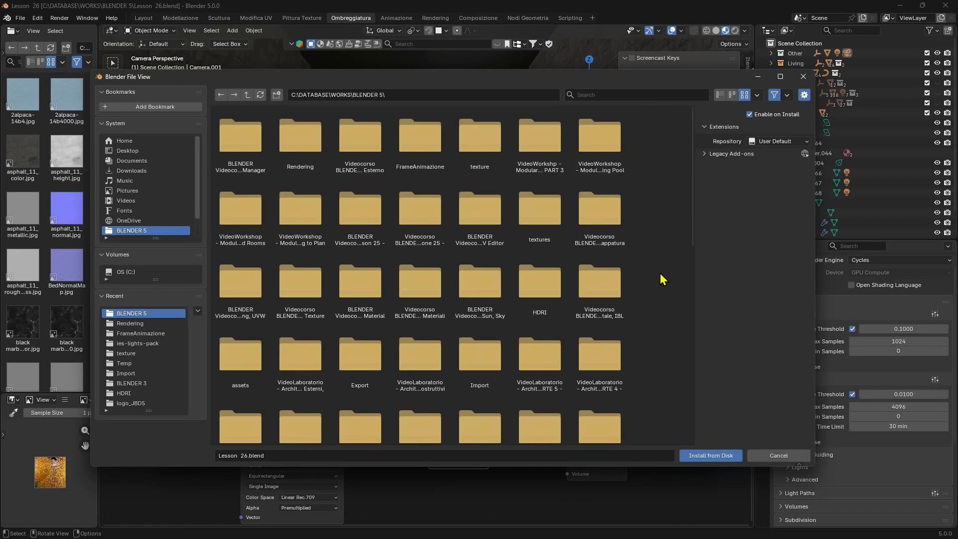
{"action": "scroll", "coordinate": [667, 337], "scroll_direction": "down", "scroll_amount": 8}
{"action": "scroll", "coordinate": [669, 342], "scroll_direction": "down", "scroll_amount": 2}
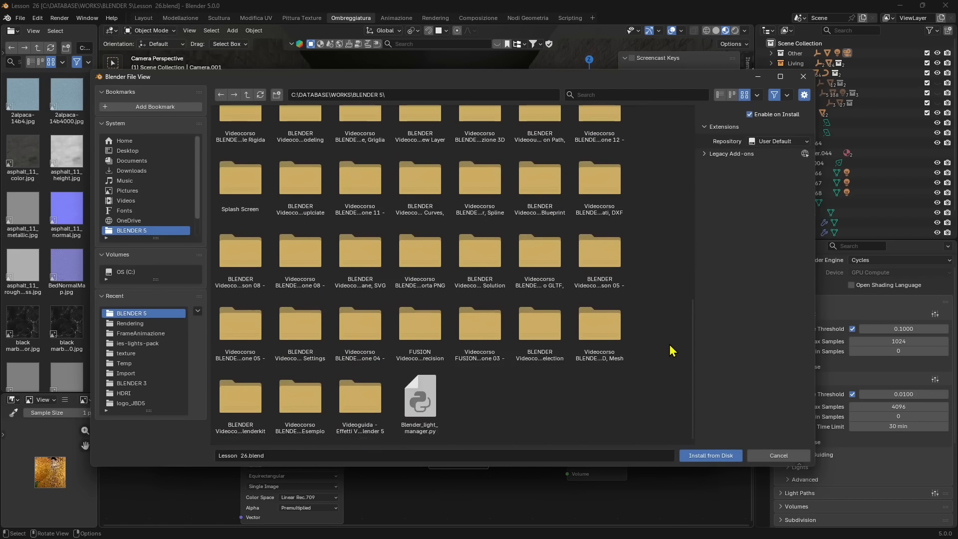
{"action": "left_click", "coordinate": [438, 433]}
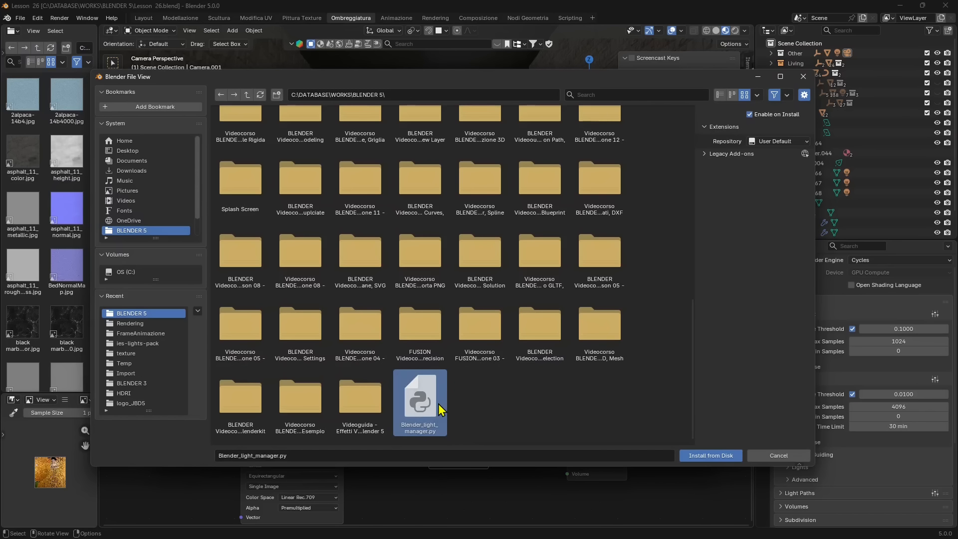
{"action": "left_click", "coordinate": [773, 456]}
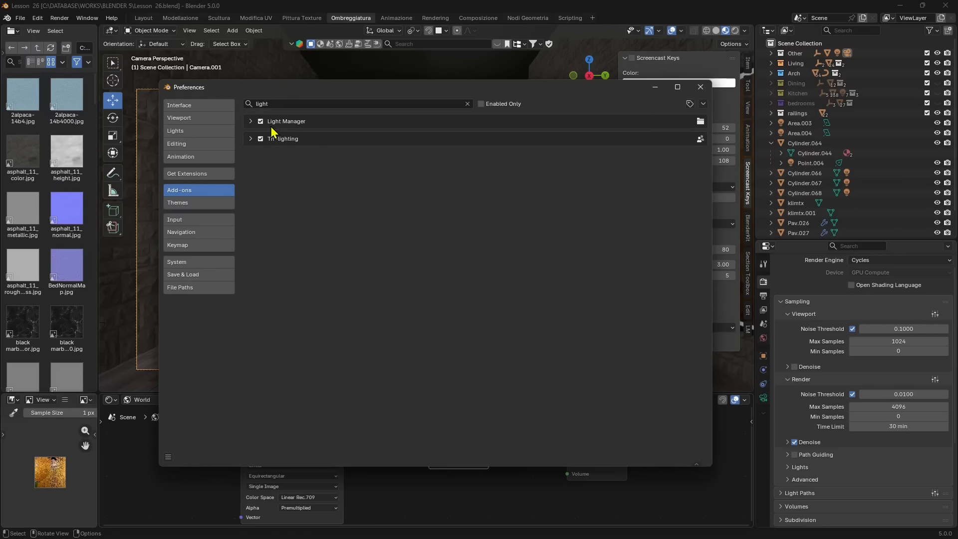
Step: Disable the Tri-lighting add-on, expand the Light Manager add-on's details, and close Preferences
{"action": "left_click", "coordinate": [262, 139]}
{"action": "left_click", "coordinate": [250, 122]}
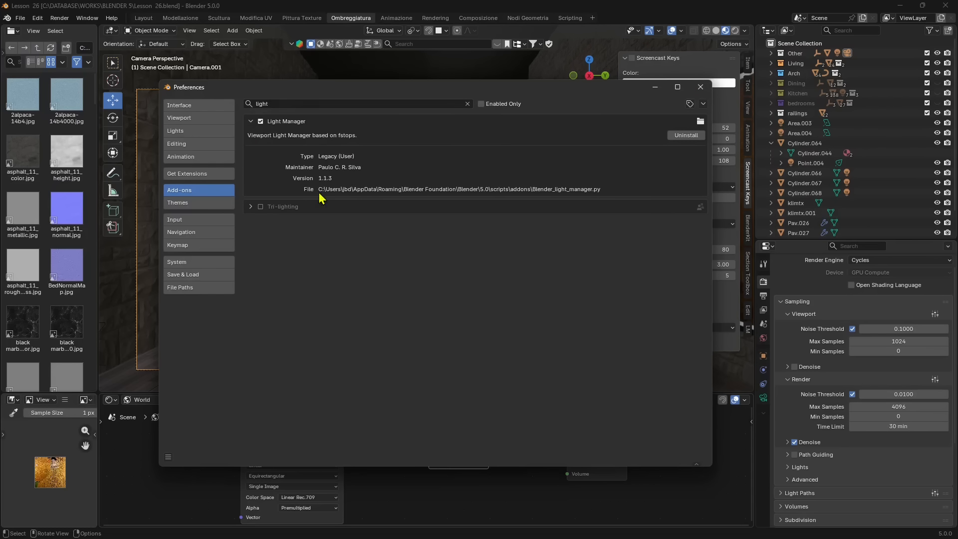
{"action": "left_click", "coordinate": [704, 87]}
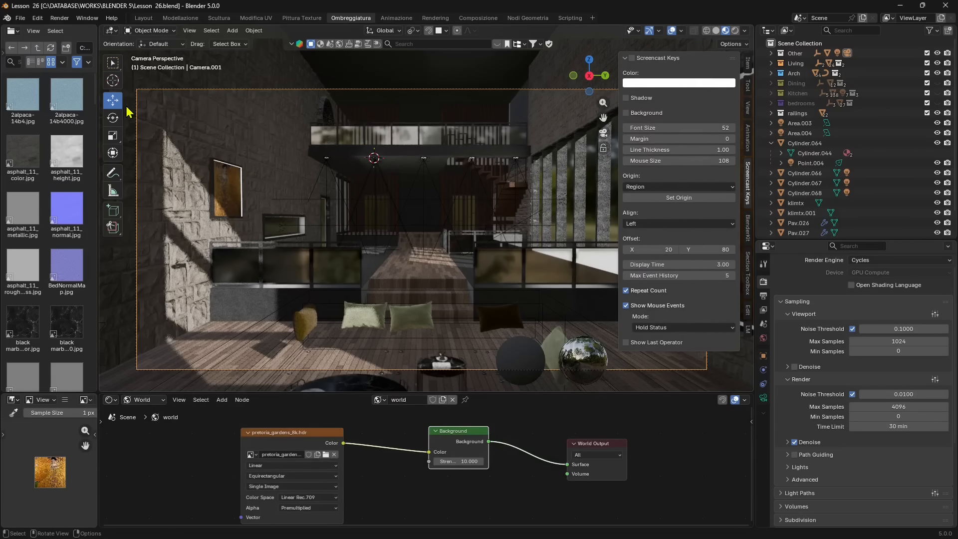
Step: Reopen Preferences and search the installed add-ons for "stored vies" in place of the current filter
{"action": "left_click", "coordinate": [37, 18]}
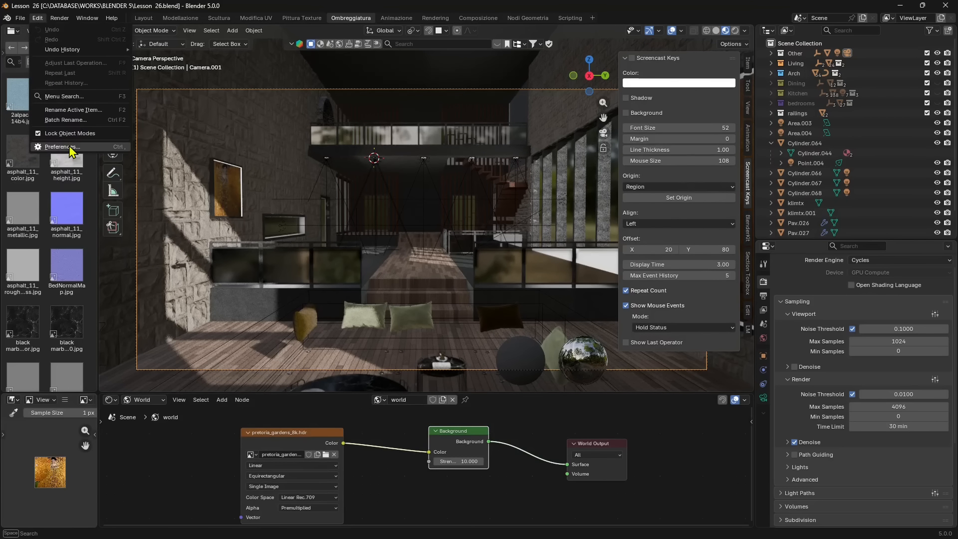
{"action": "left_click", "coordinate": [69, 147]}
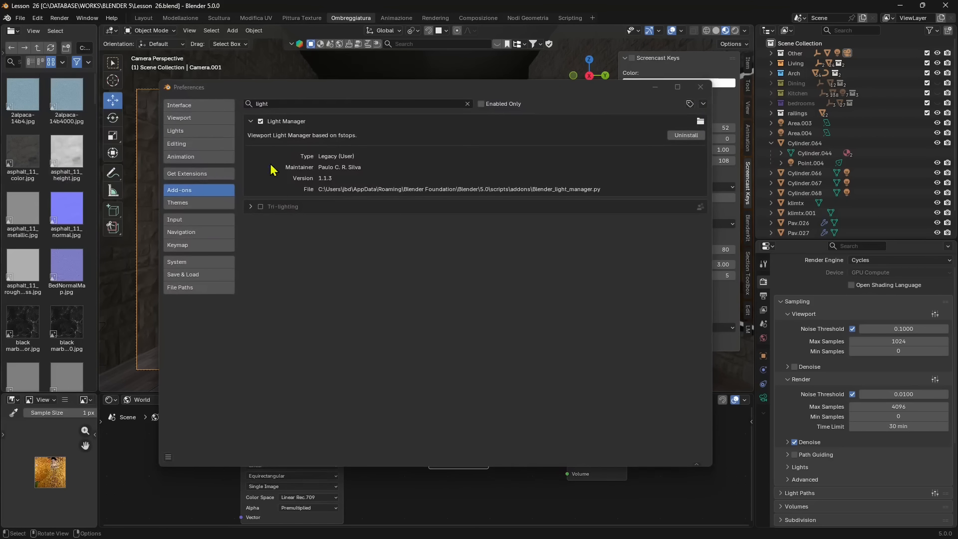
{"action": "left_click", "coordinate": [467, 103]}
{"action": "left_click", "coordinate": [348, 101]}
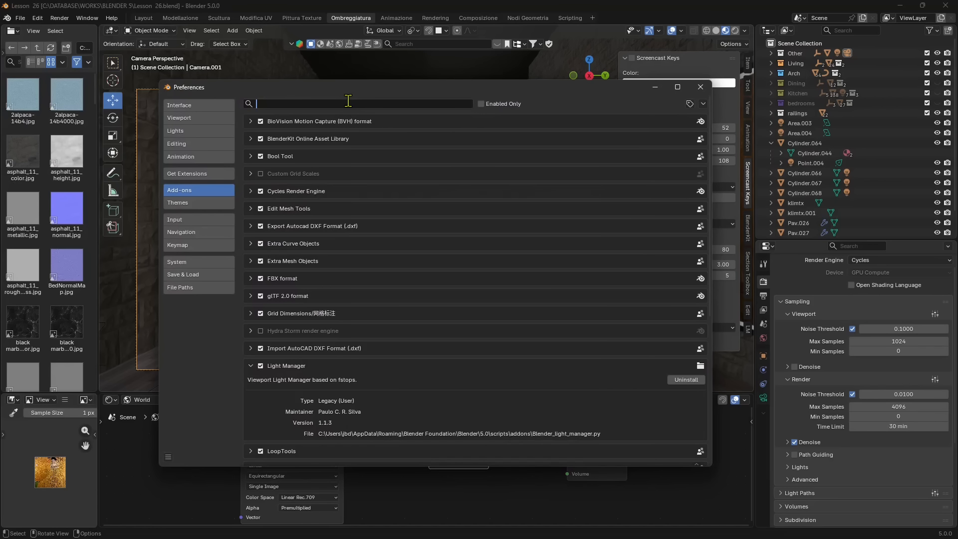
{"action": "type", "text": "stored vies"}
Step: Search the online extensions for "store" to find the Stored Views add-on, and close Preferences
{"action": "left_click", "coordinate": [190, 179]}
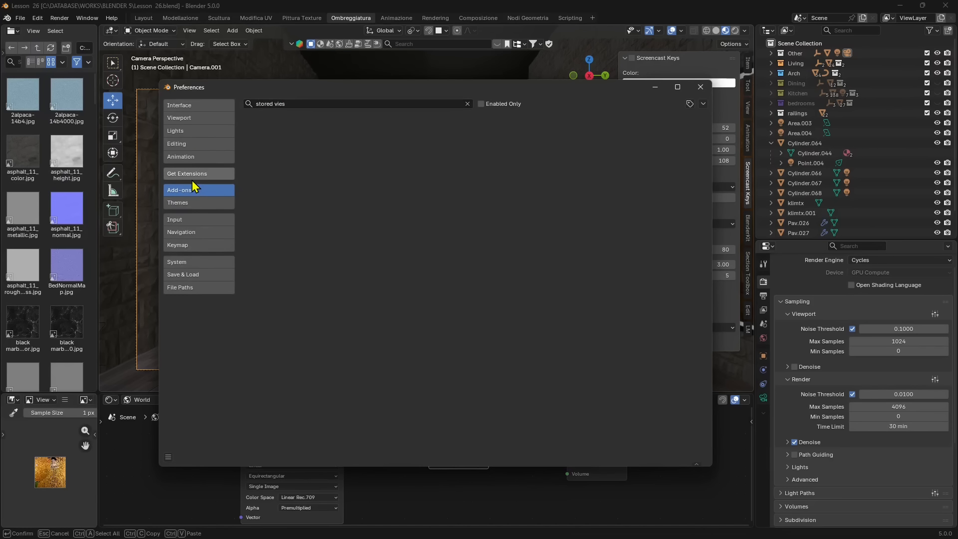
{"action": "left_click", "coordinate": [193, 175]}
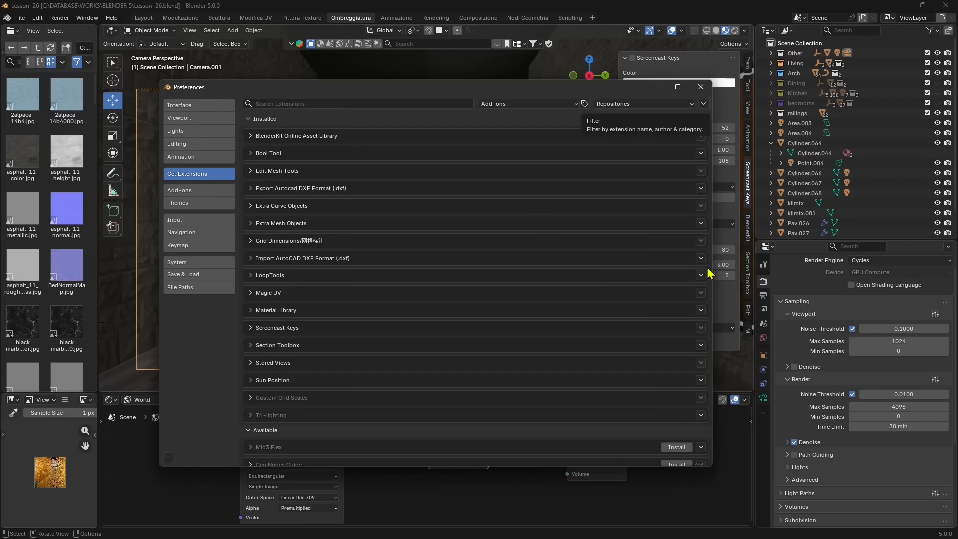
{"action": "left_click", "coordinate": [285, 103]}
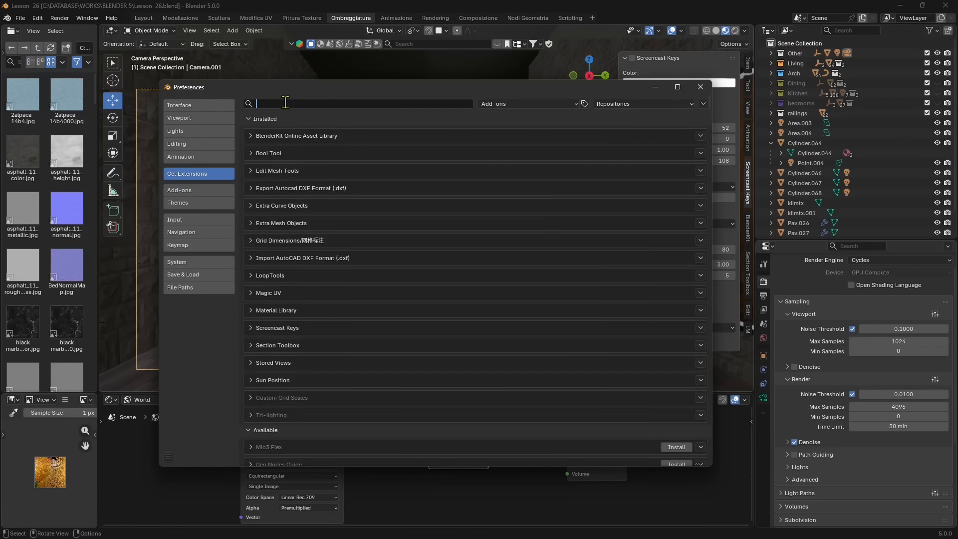
{"action": "type", "text": "s"}
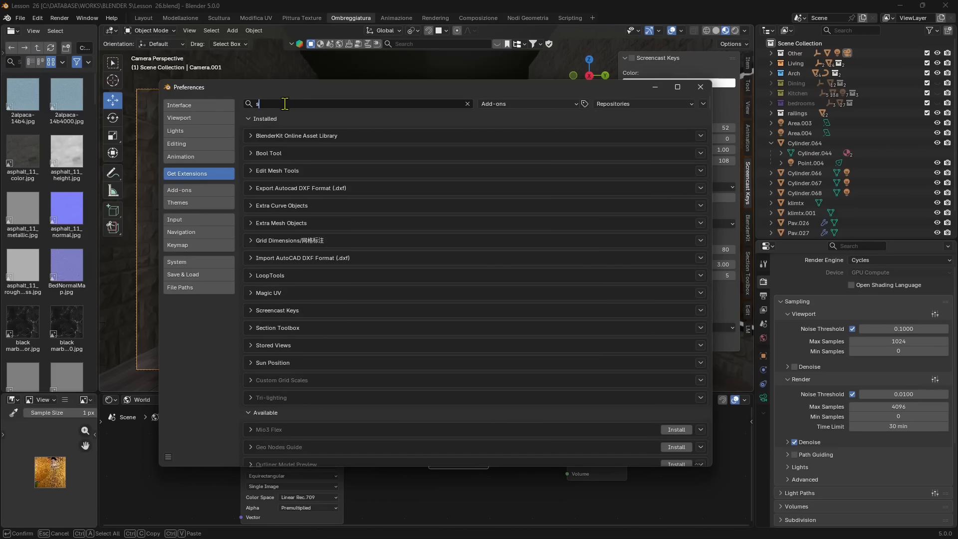
{"action": "type", "text": "tore"}
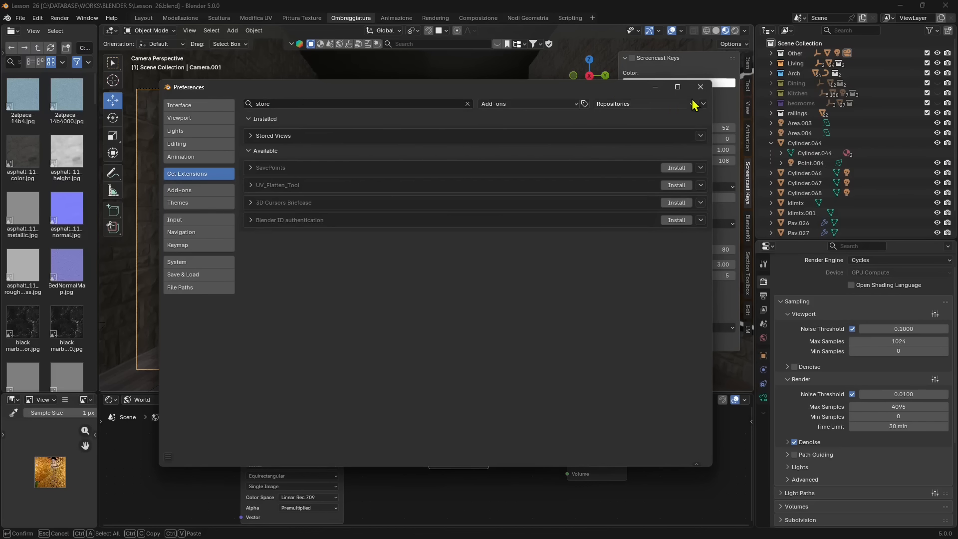
{"action": "left_click", "coordinate": [701, 87]}
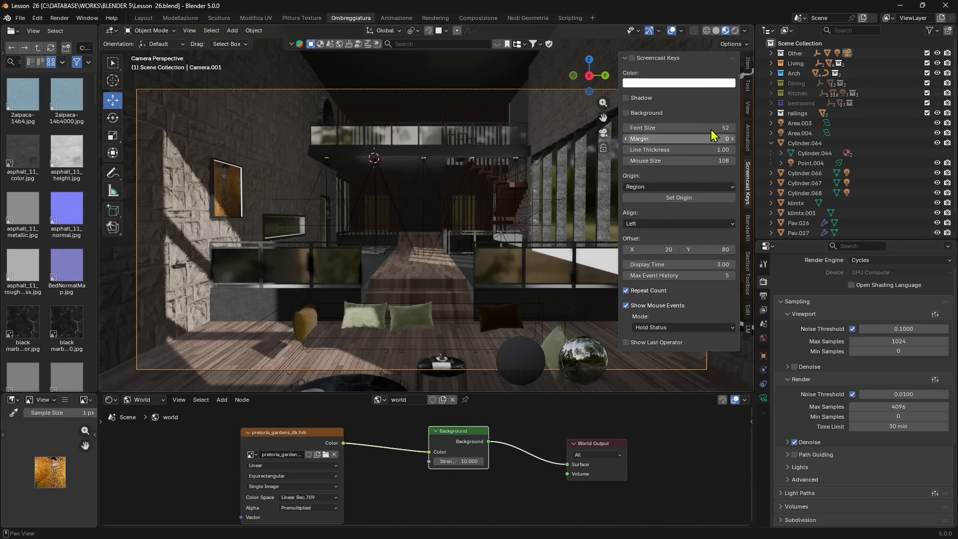
Step: Look into the kitchen area and display the Light Manager controls in the widened 3D viewport
{"action": "left_click", "coordinate": [749, 331]}
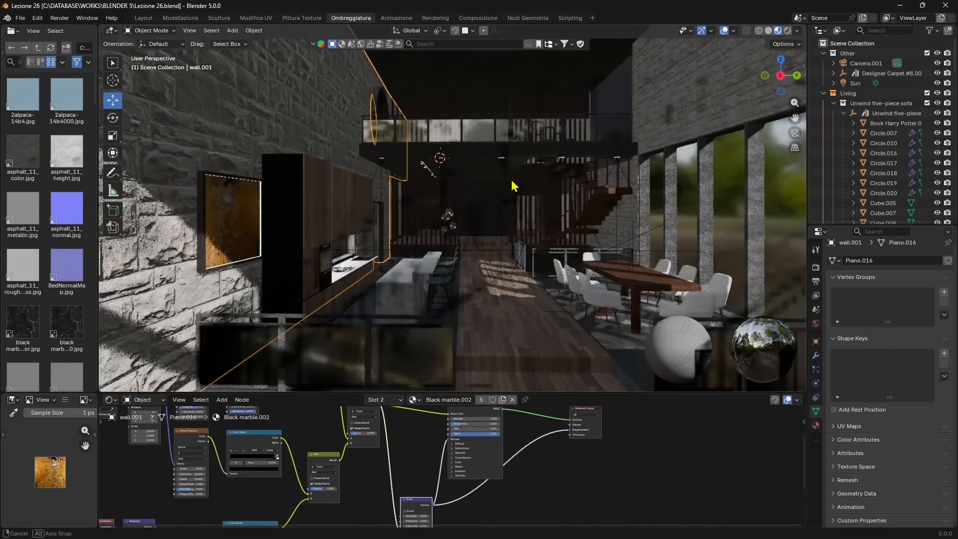
{"action": "middle_click_drag", "start_coordinate": [514, 182], "coordinate": [476, 199]}
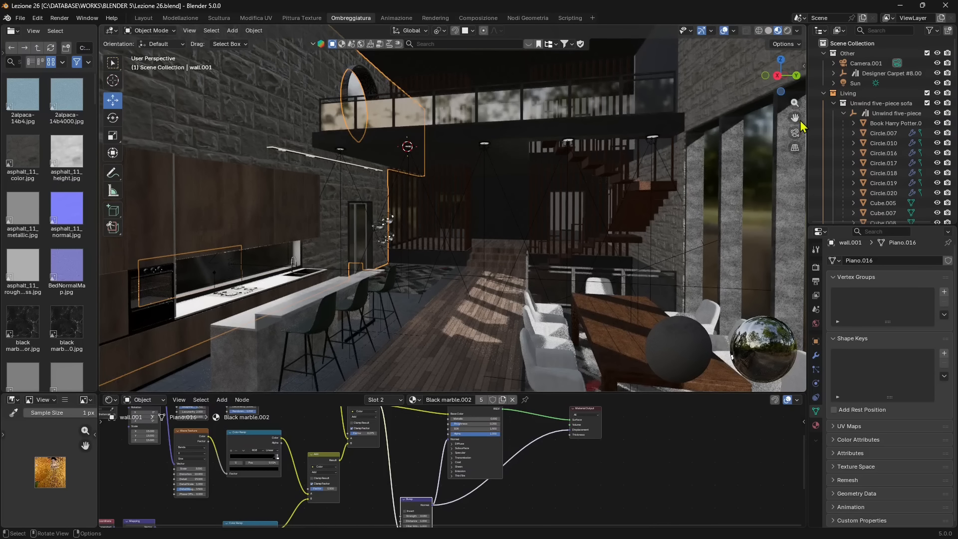
{"action": "left_click", "coordinate": [801, 66]}
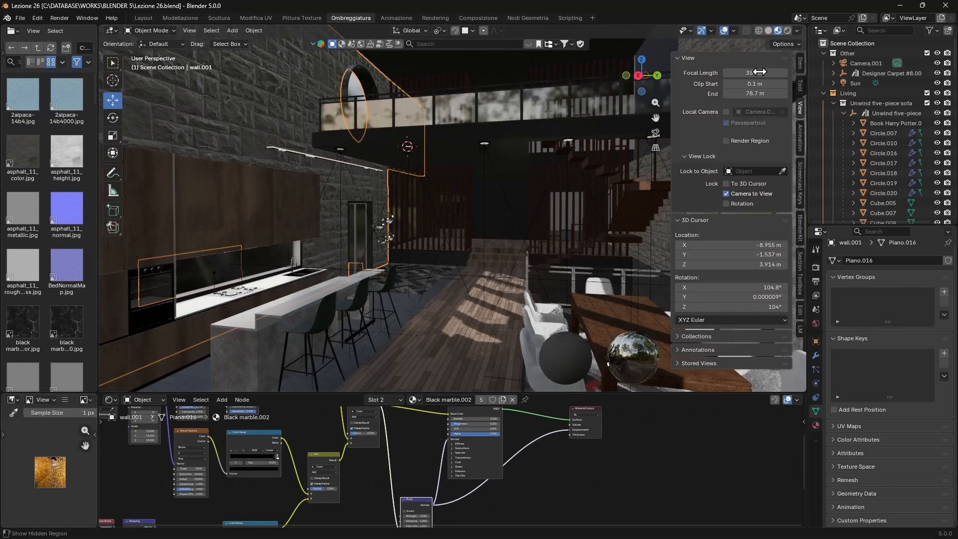
{"action": "left_click_drag", "start_coordinate": [807, 340], "coordinate": [762, 335]}
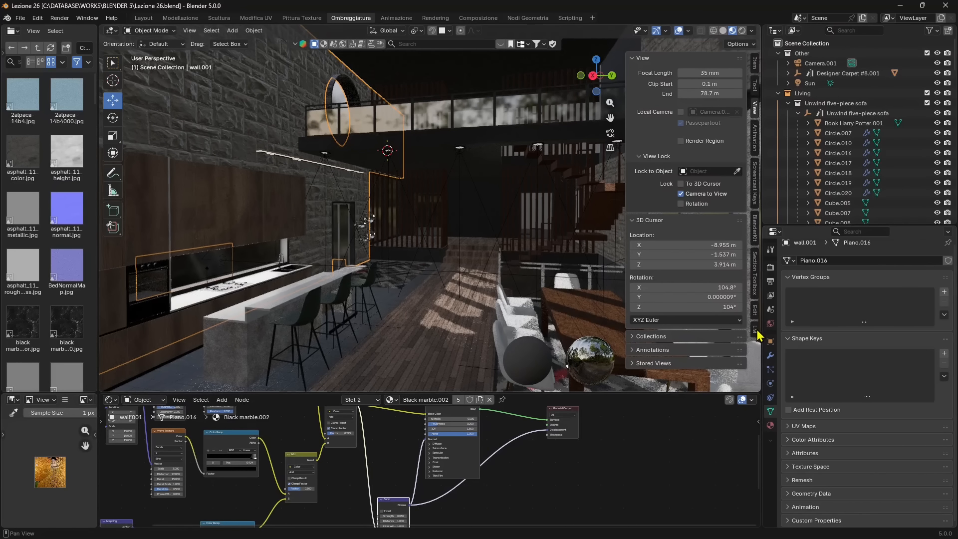
{"action": "left_click", "coordinate": [757, 332]}
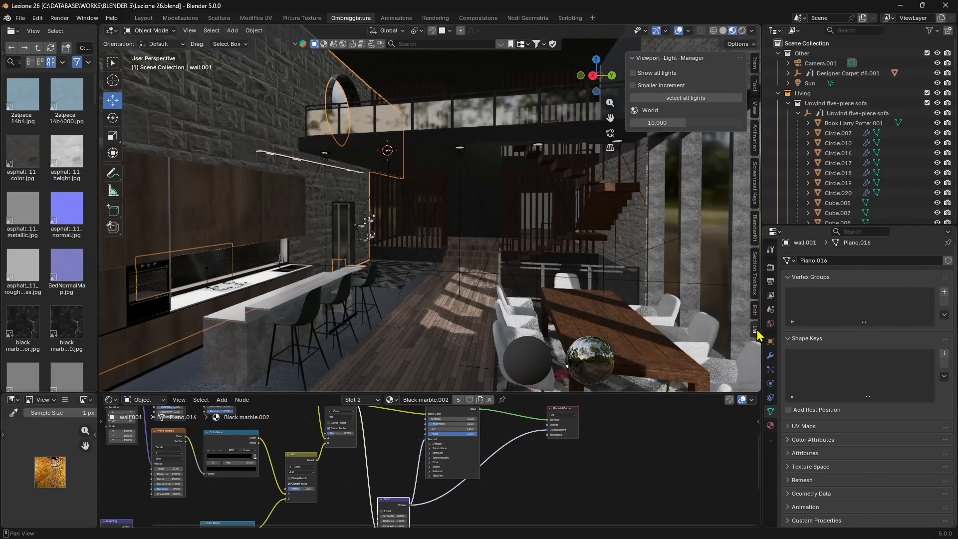
Step: Select all the scene's lights with Light Manager and review the list of their settings
{"action": "left_click", "coordinate": [682, 101]}
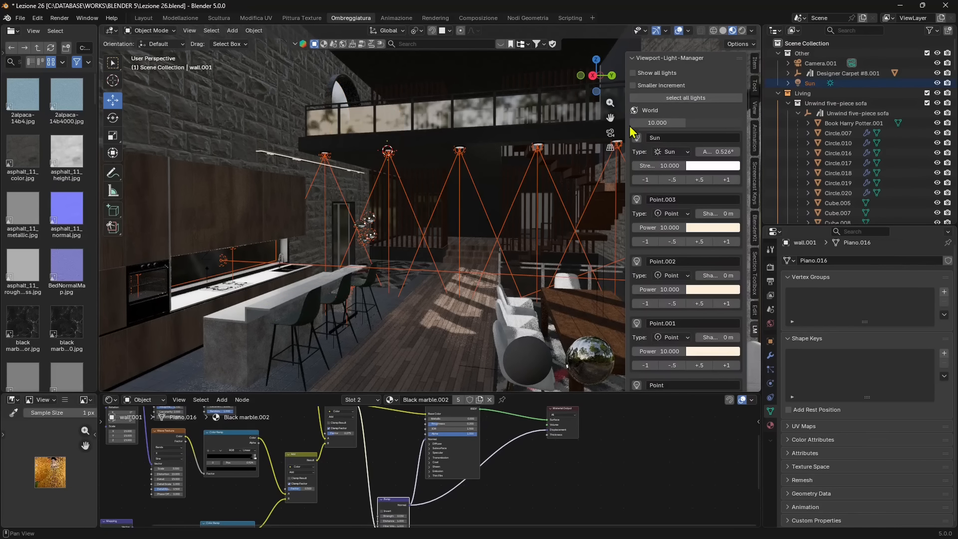
{"action": "scroll", "coordinate": [663, 224], "scroll_direction": "down", "scroll_amount": 15}
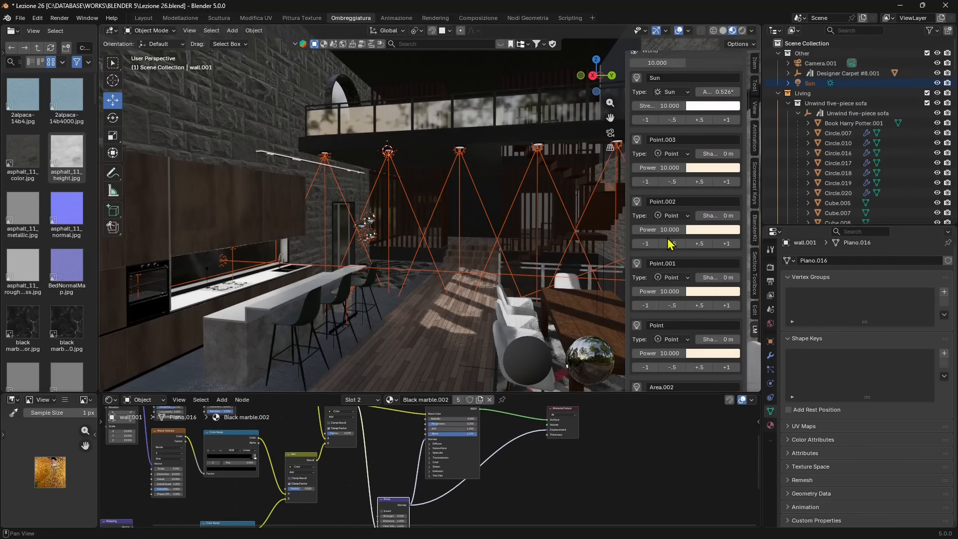
{"action": "scroll", "coordinate": [712, 213], "scroll_direction": "down", "scroll_amount": 12}
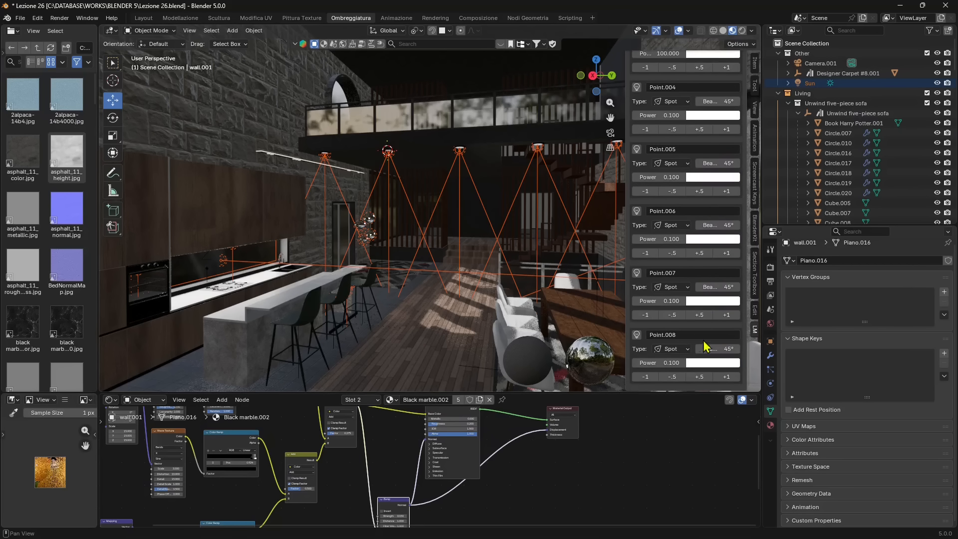
{"action": "scroll", "coordinate": [706, 350], "scroll_direction": "up", "scroll_amount": 12}
{"action": "scroll", "coordinate": [700, 360], "scroll_direction": "up", "scroll_amount": 10}
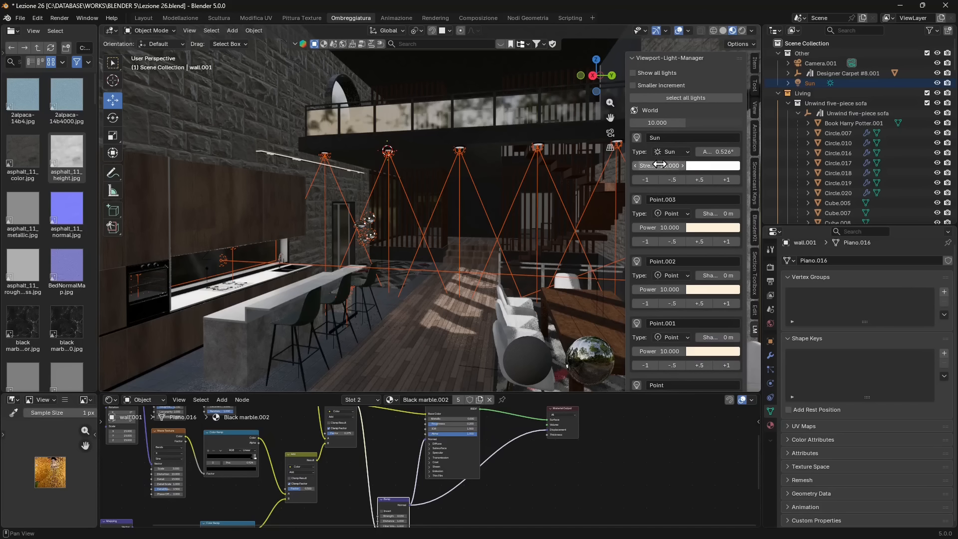
Step: Raise the Sun light's strength to 80 in Light Manager using repeated +.5 stop increments
{"action": "left_click", "coordinate": [695, 181]}
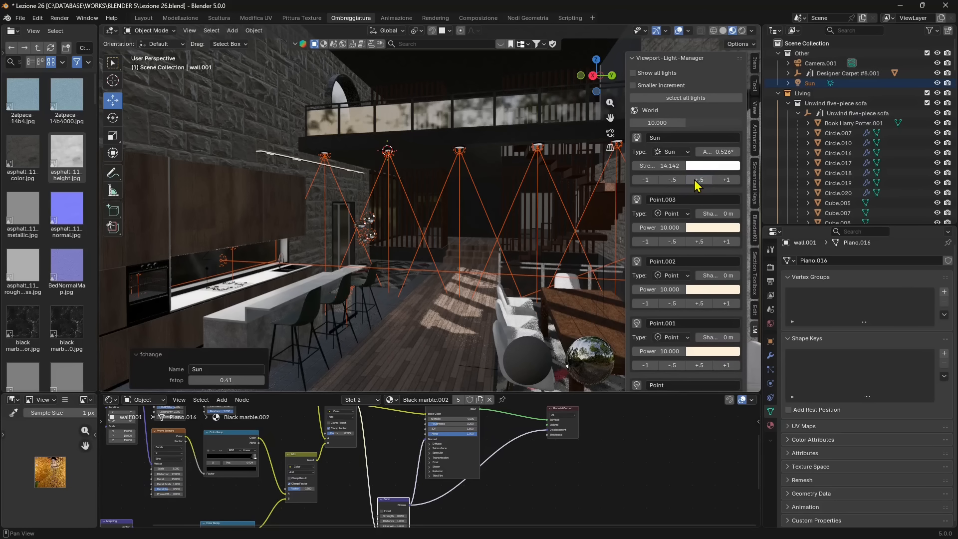
{"action": "left_click", "coordinate": [696, 181]}
{"action": "left_click", "coordinate": [696, 181]}
{"action": "left_click", "coordinate": [695, 181]}
{"action": "left_click", "coordinate": [696, 181]}
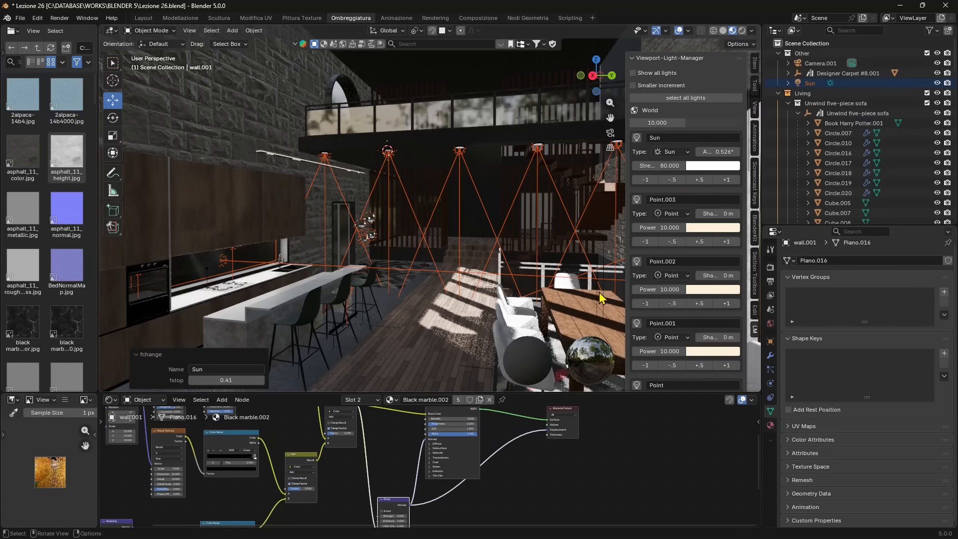
Step: Solo the Point.003 light, turn the solo off again, and reselect all the lights
{"action": "left_click", "coordinate": [637, 200]}
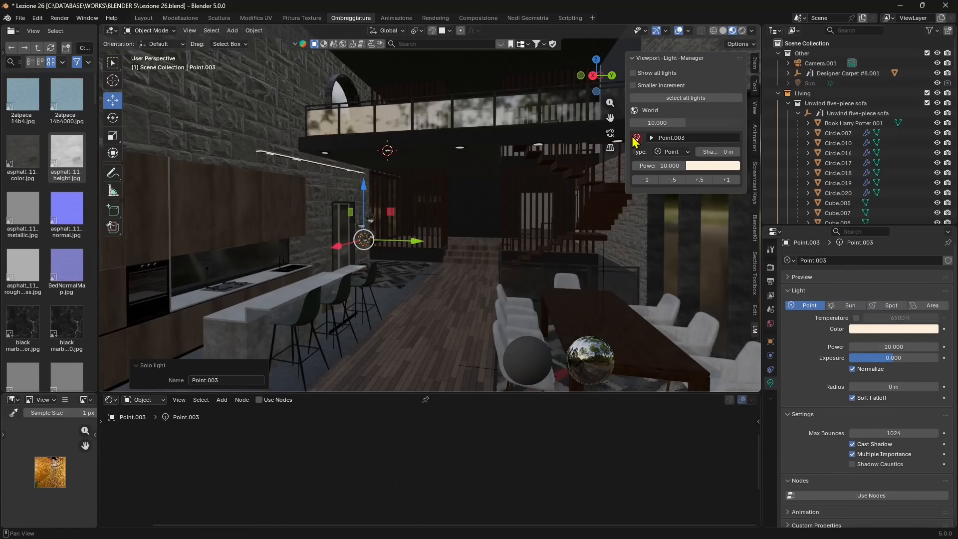
{"action": "left_click", "coordinate": [637, 138]}
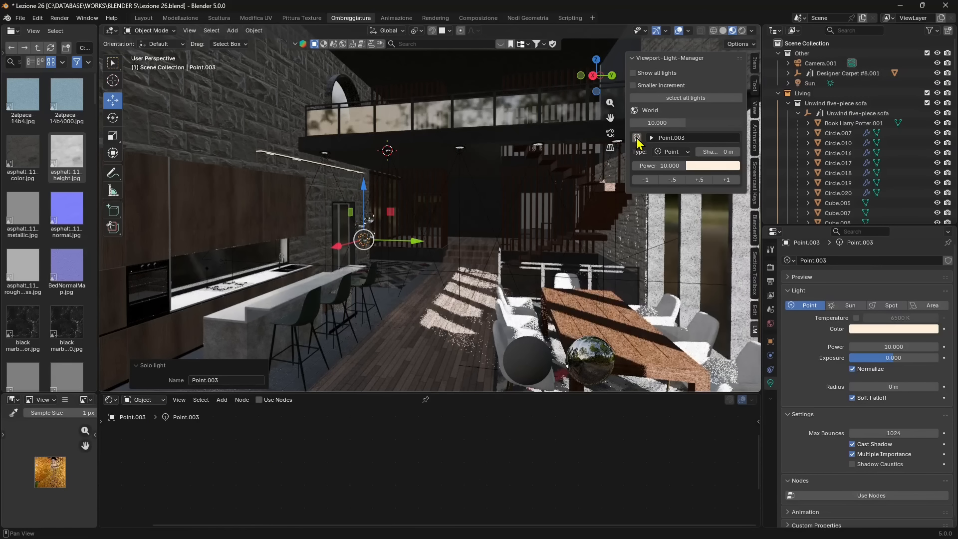
{"action": "left_click", "coordinate": [694, 98]}
Step: Go through every light's entry in Light Manager and turn on Show all lights
{"action": "scroll", "coordinate": [686, 321], "scroll_direction": "down", "scroll_amount": 10}
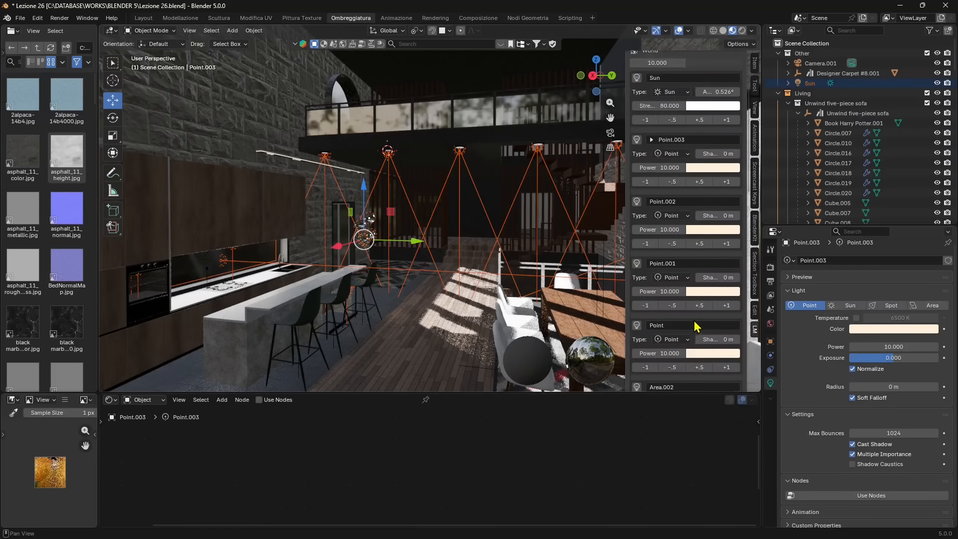
{"action": "scroll", "coordinate": [698, 321], "scroll_direction": "down", "scroll_amount": 5}
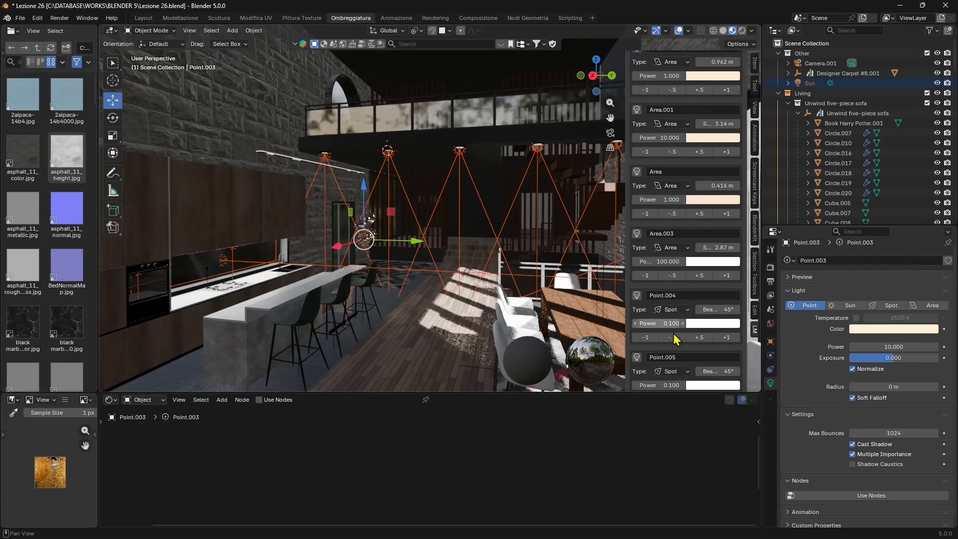
{"action": "scroll", "coordinate": [678, 340], "scroll_direction": "down", "scroll_amount": 2}
{"action": "scroll", "coordinate": [679, 274], "scroll_direction": "down", "scroll_amount": 2}
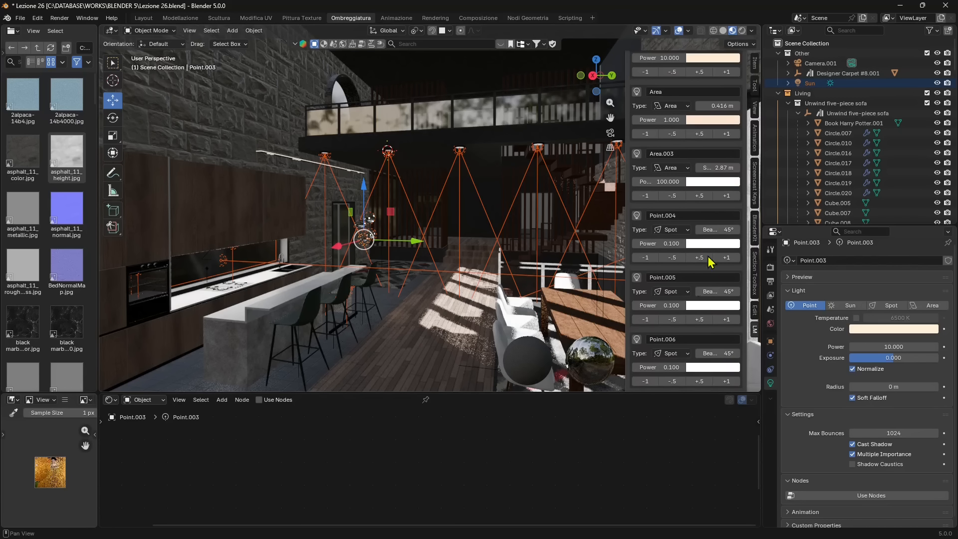
{"action": "scroll", "coordinate": [711, 279], "scroll_direction": "down", "scroll_amount": 6}
{"action": "scroll", "coordinate": [703, 351], "scroll_direction": "up", "scroll_amount": 15}
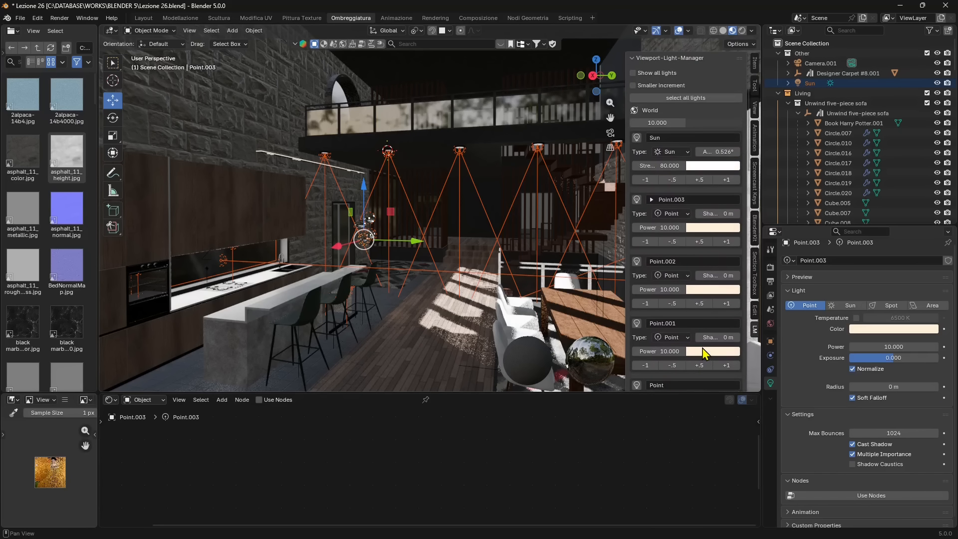
{"action": "left_click", "coordinate": [634, 73]}
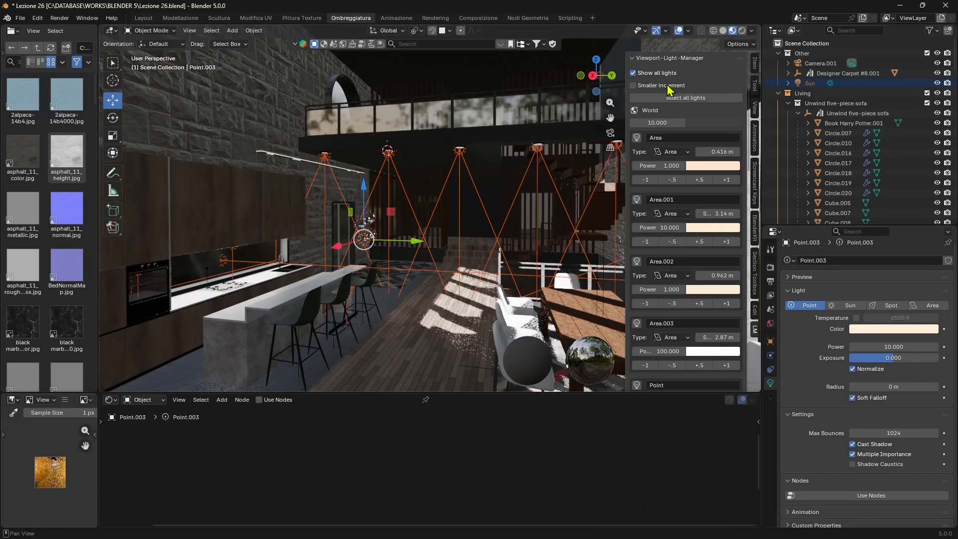
Step: Set both the World strength and the Sun light's strength to 0.1 in Light Manager
{"action": "left_click", "coordinate": [660, 123]}
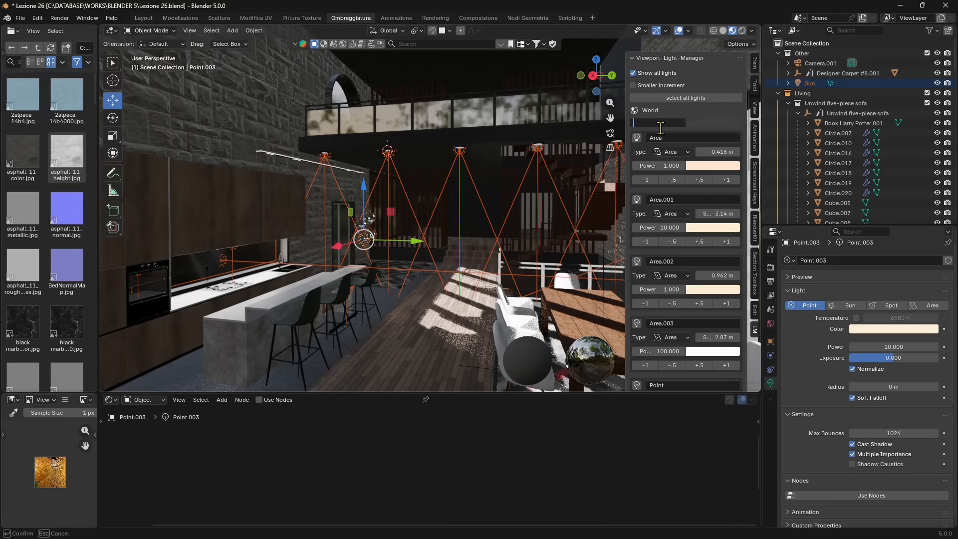
{"action": "key", "text": "Return"}
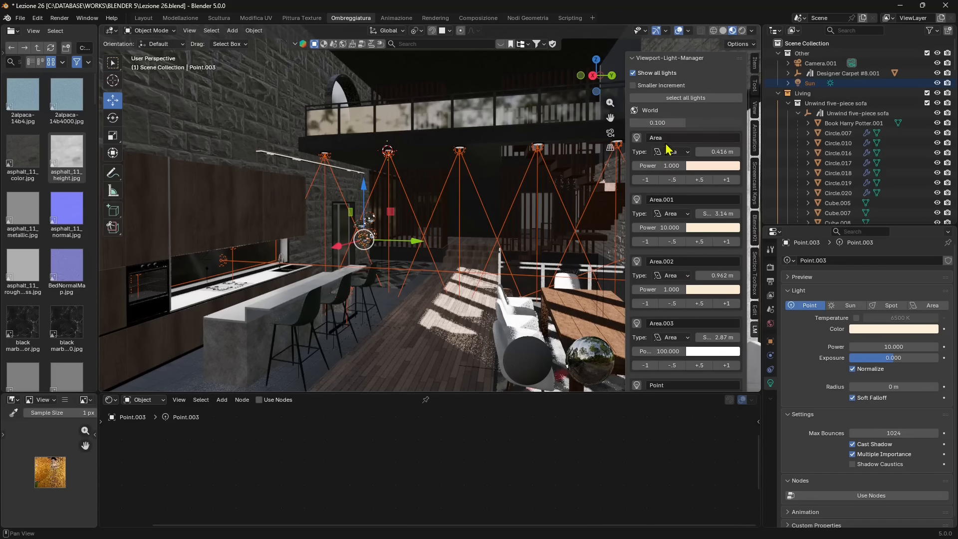
{"action": "scroll", "coordinate": [689, 308], "scroll_direction": "down", "scroll_amount": 5}
{"action": "scroll", "coordinate": [696, 314], "scroll_direction": "down", "scroll_amount": 12}
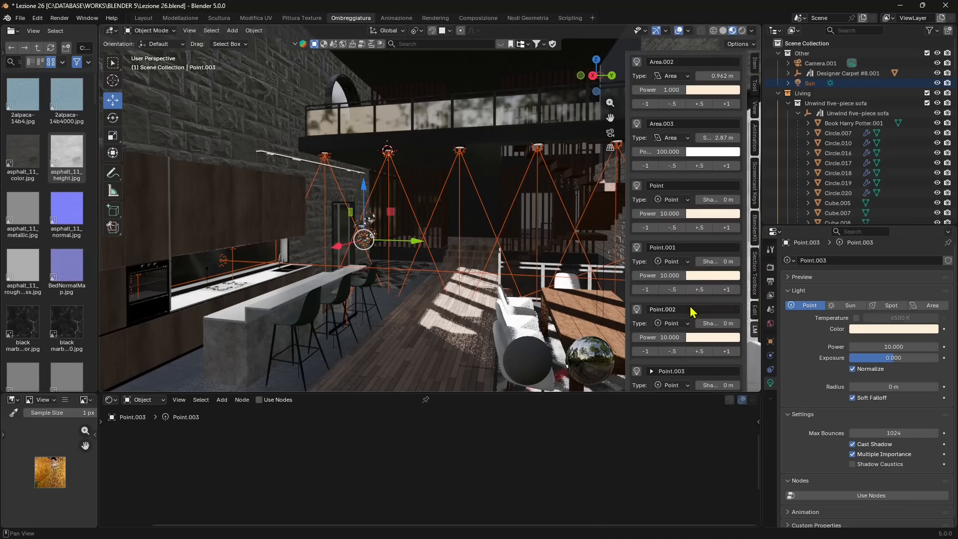
{"action": "scroll", "coordinate": [701, 325], "scroll_direction": "down", "scroll_amount": 8}
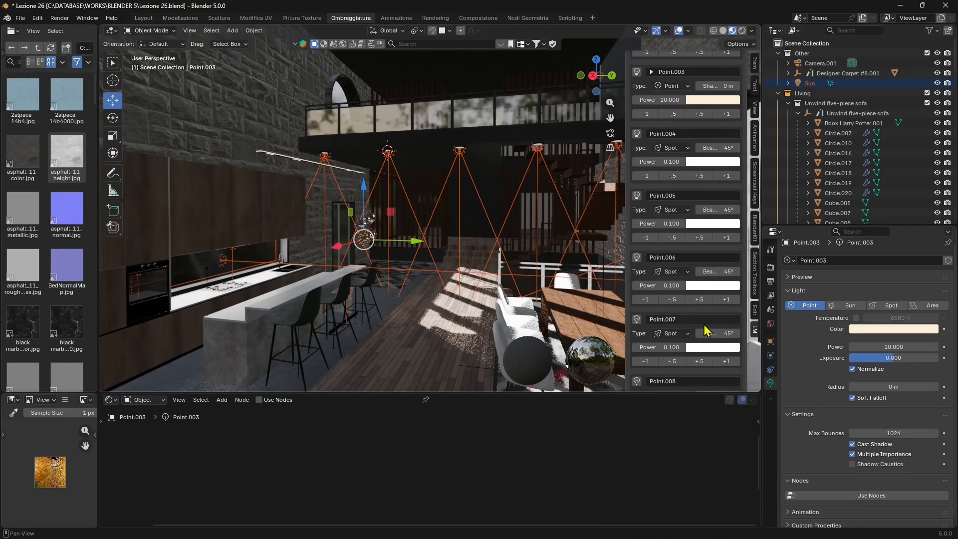
{"action": "left_click", "coordinate": [666, 363]}
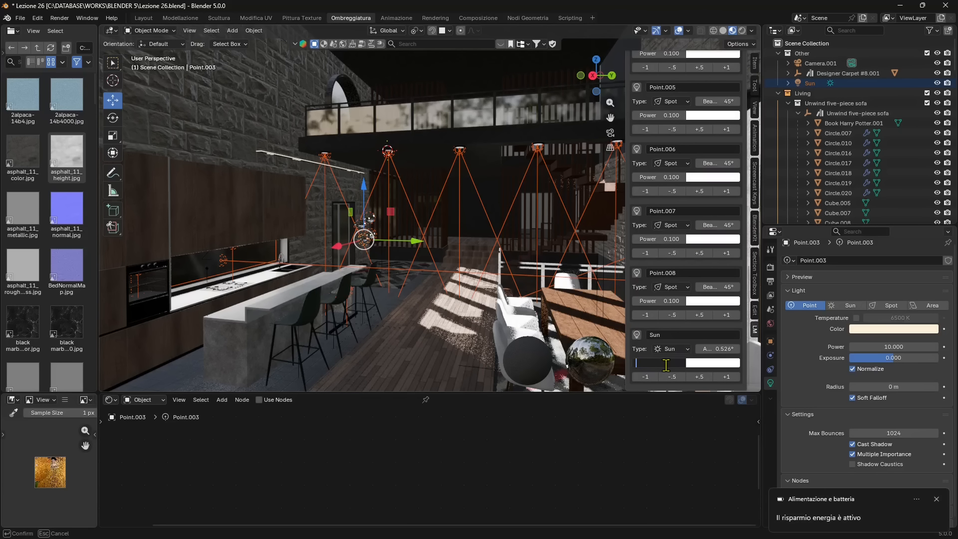
{"action": "type", "text": "0.1"}
{"action": "key", "text": "Return"}
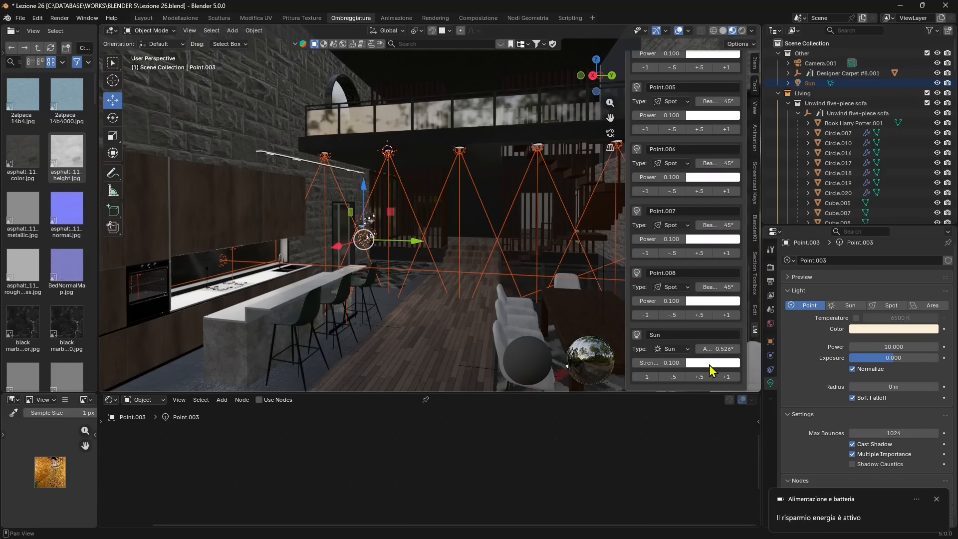
Step: Colour the Sun light blue (#00A0FF) and raise its strength to 8.24, finishing with the +.5 stop increment
{"action": "left_click", "coordinate": [710, 365]}
{"action": "left_click_drag", "start_coordinate": [744, 239], "coordinate": [744, 202]}
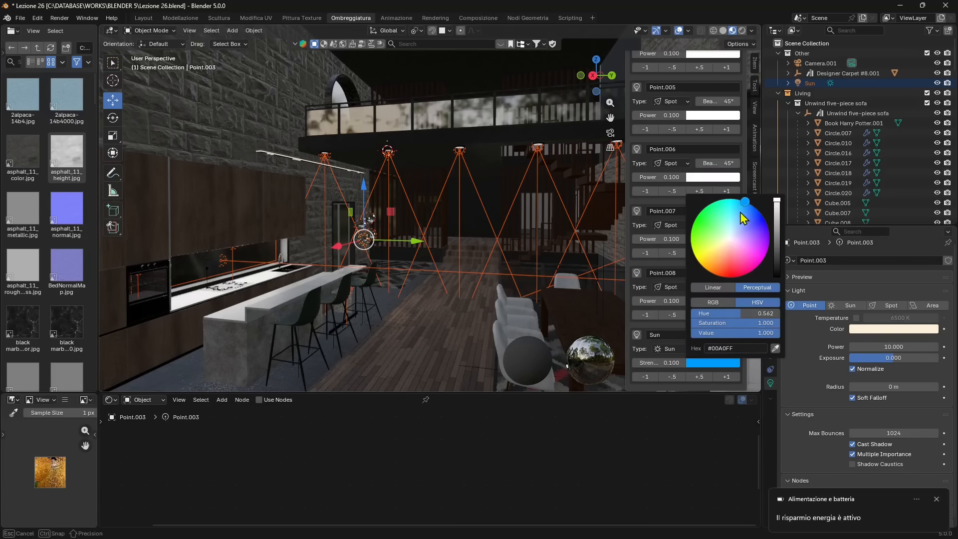
{"action": "left_click_drag", "start_coordinate": [676, 363], "coordinate": [699, 363]}
{"action": "left_click", "coordinate": [696, 378]}
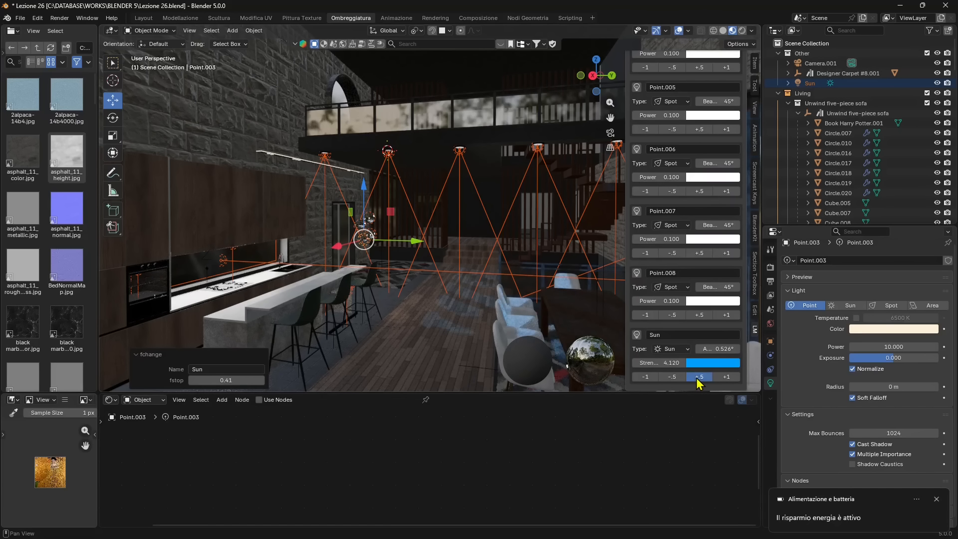
{"action": "left_click", "coordinate": [699, 378]}
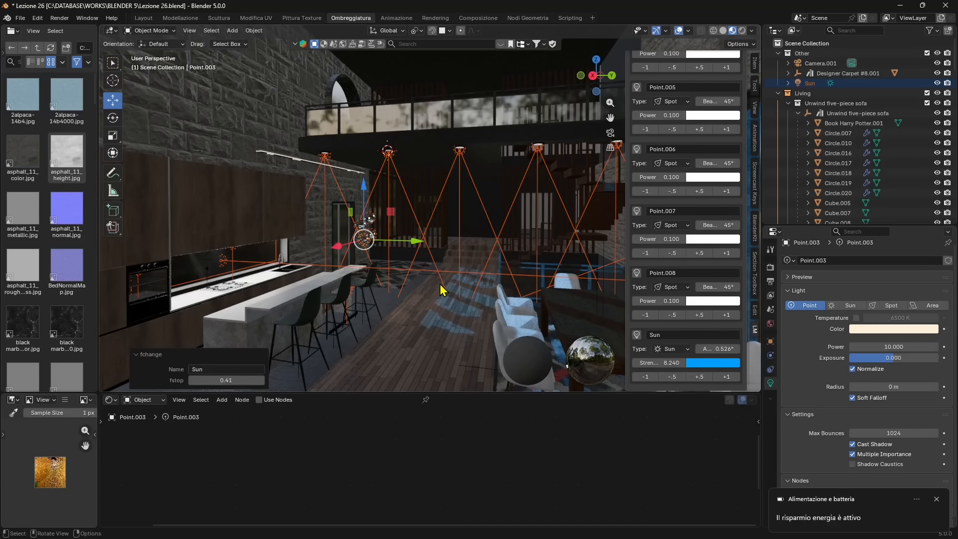
Step: Examine the blue sunlight across the dining area and windows, and hide the viewport sidebar
{"action": "scroll", "coordinate": [439, 284], "scroll_direction": "down", "scroll_amount": 2}
{"action": "scroll", "coordinate": [445, 282], "scroll_direction": "down", "scroll_amount": 1}
{"action": "middle_click_drag", "start_coordinate": [445, 283], "coordinate": [439, 257]}
{"action": "scroll", "coordinate": [446, 286], "scroll_direction": "down", "scroll_amount": 2}
{"action": "scroll", "coordinate": [447, 260], "scroll_direction": "down", "scroll_amount": 1}
{"action": "scroll", "coordinate": [442, 265], "scroll_direction": "up", "scroll_amount": 3}
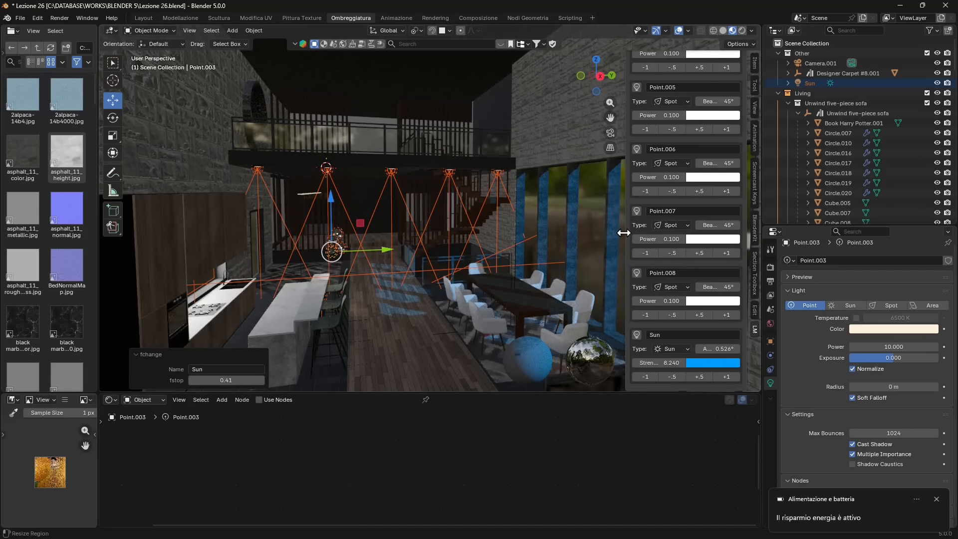
{"action": "left_click_drag", "start_coordinate": [624, 233], "coordinate": [649, 248]}
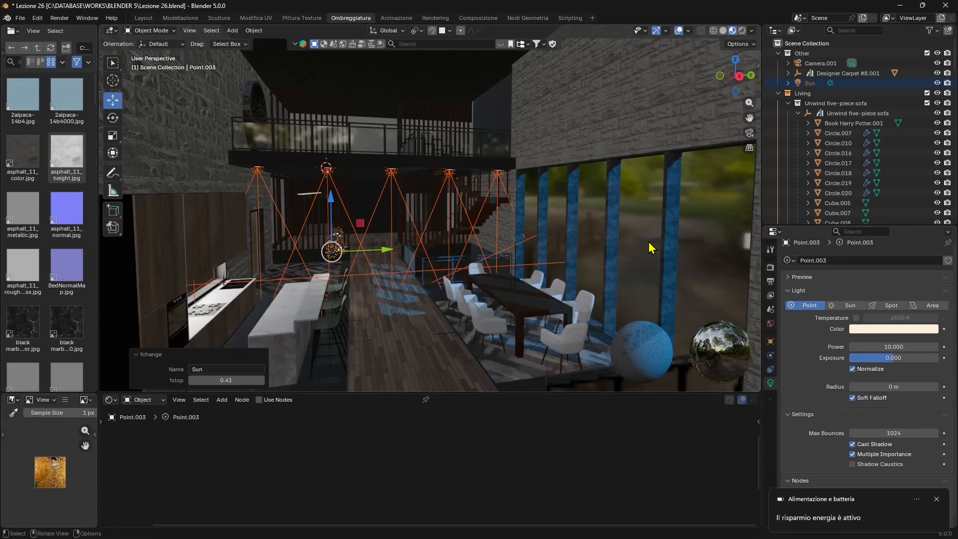
Step: Select the window glass and examine the Advanced Glass node settings of its Clean Glass material
{"action": "left_click", "coordinate": [648, 248]}
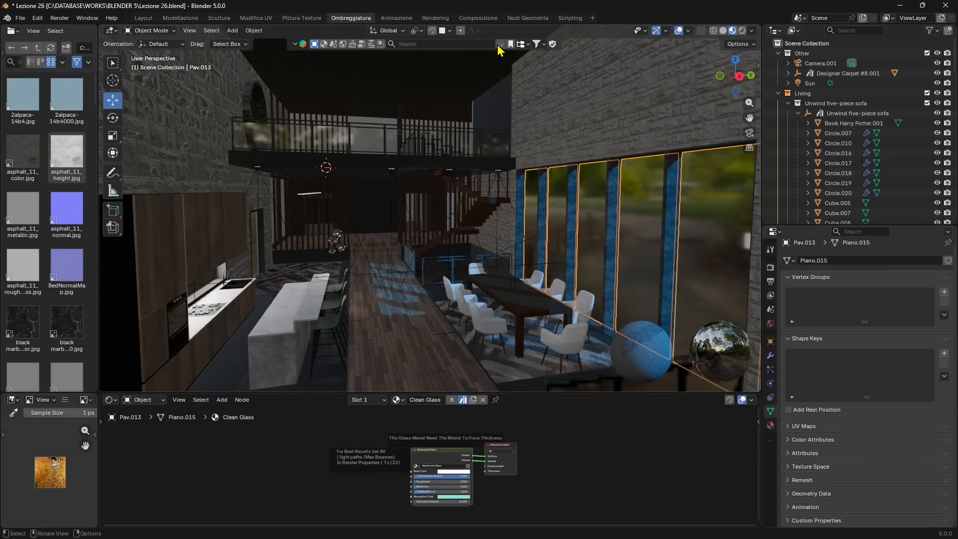
{"action": "left_click", "coordinate": [498, 45]}
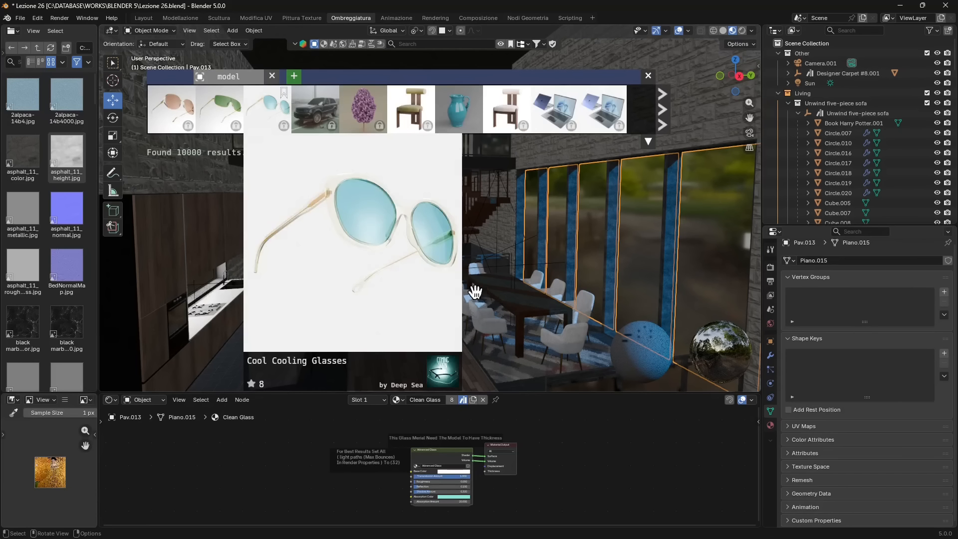
{"action": "left_click", "coordinate": [649, 76]}
{"action": "scroll", "coordinate": [514, 466], "scroll_direction": "up", "scroll_amount": 5}
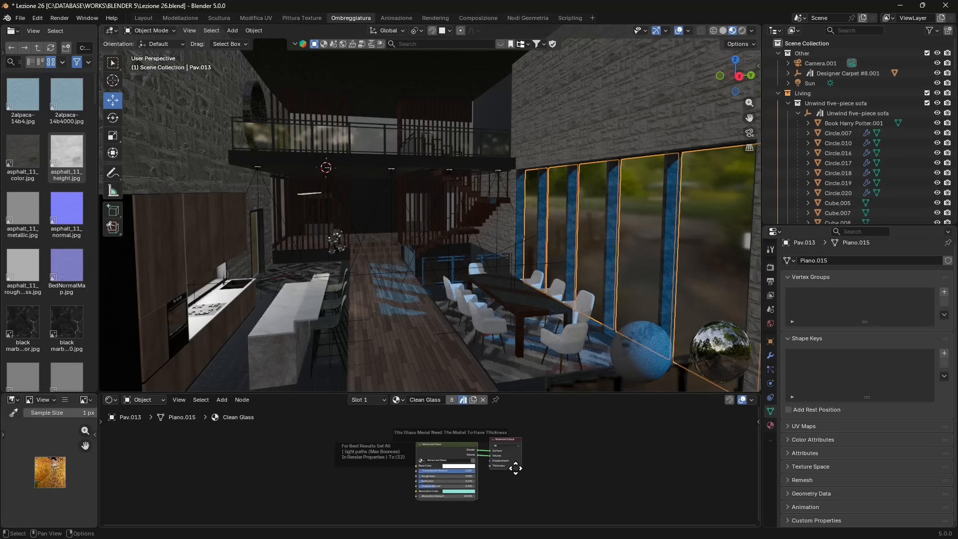
{"action": "middle_click_drag", "start_coordinate": [522, 497], "coordinate": [515, 465]}
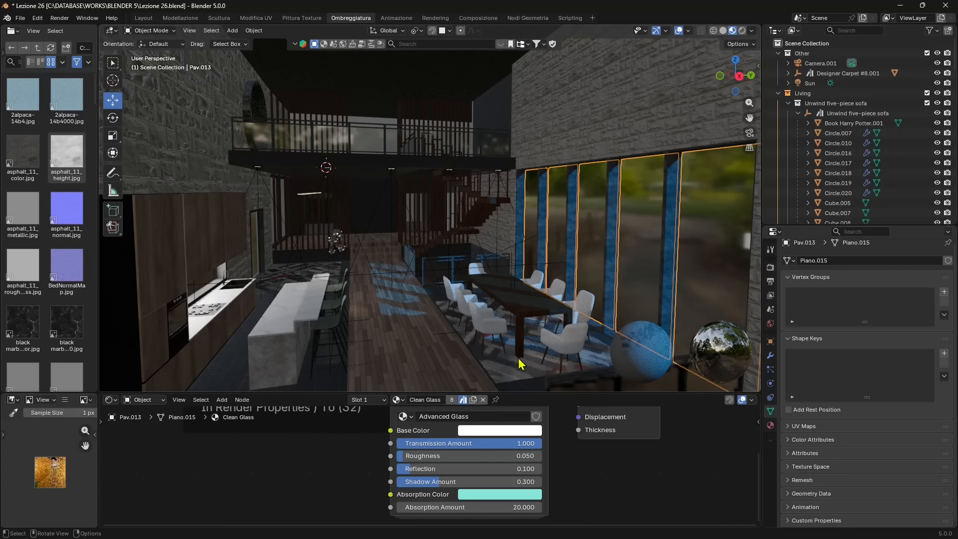
{"action": "middle_click_drag", "start_coordinate": [493, 454], "coordinate": [494, 481]}
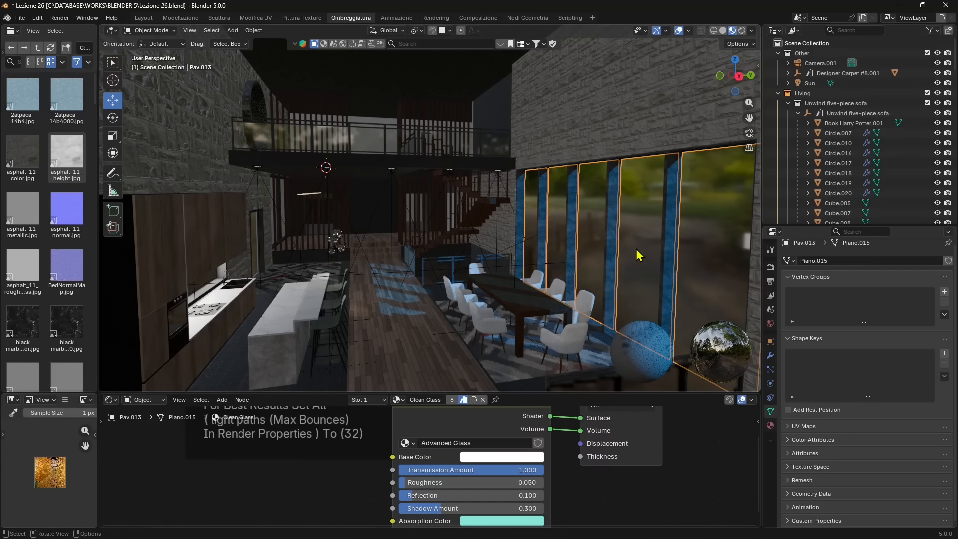
{"action": "scroll", "coordinate": [451, 470], "scroll_direction": "up", "scroll_amount": 4}
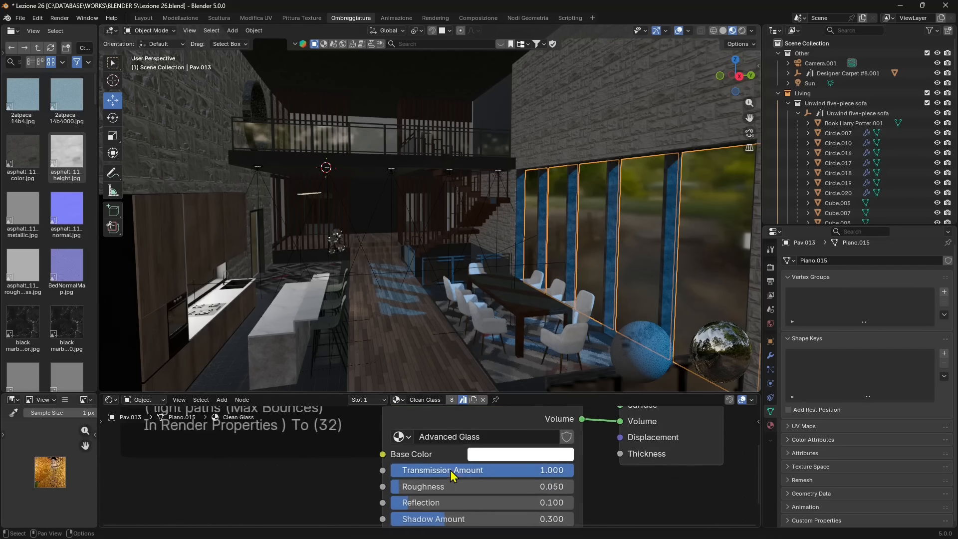
{"action": "middle_click_drag", "start_coordinate": [466, 470], "coordinate": [486, 486]}
{"action": "scroll", "coordinate": [476, 466], "scroll_direction": "down", "scroll_amount": 4}
{"action": "scroll", "coordinate": [478, 472], "scroll_direction": "down", "scroll_amount": 2}
Step: Review the window glass's material properties, its Solidify modifier and the node note about light path bounces
{"action": "left_click", "coordinate": [770, 425]}
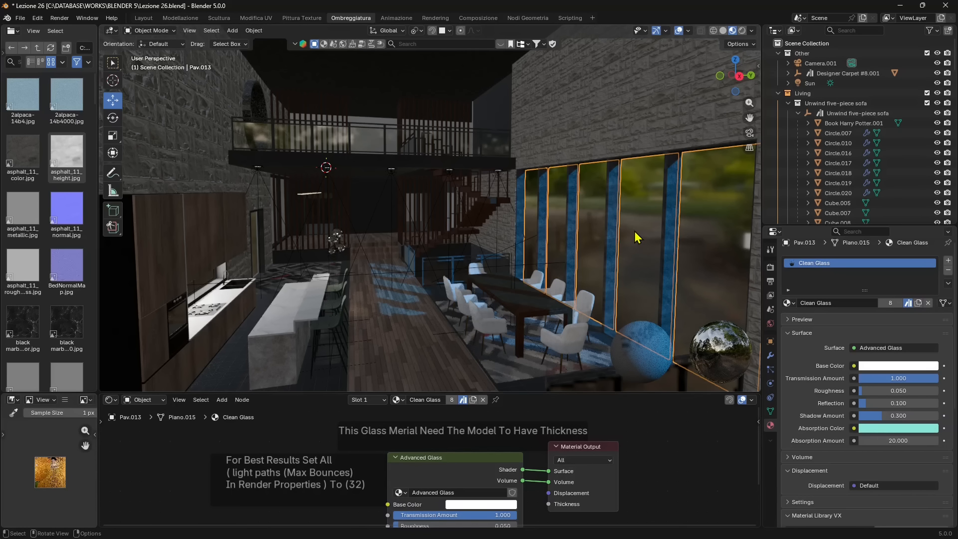
{"action": "left_click", "coordinate": [770, 355]}
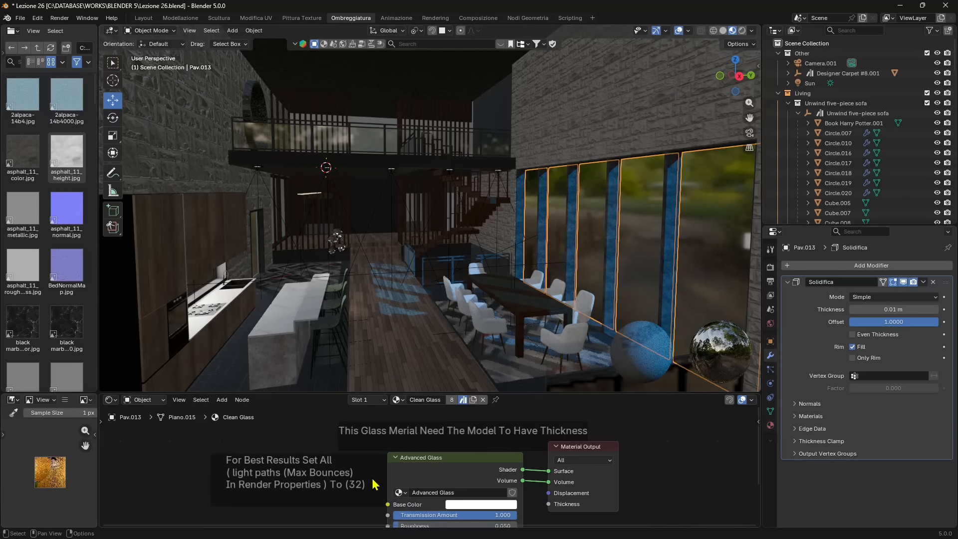
{"action": "middle_click_drag", "start_coordinate": [377, 467], "coordinate": [444, 469]}
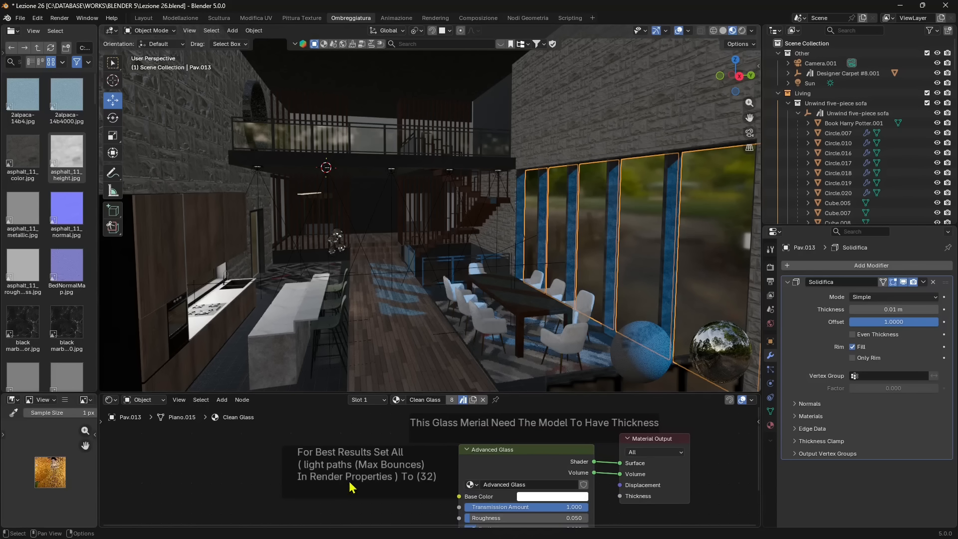
Step: Frame the interior from the living area toward the dining area and open the Stored Views options
{"action": "middle_click_drag", "start_coordinate": [379, 278], "coordinate": [476, 255]}
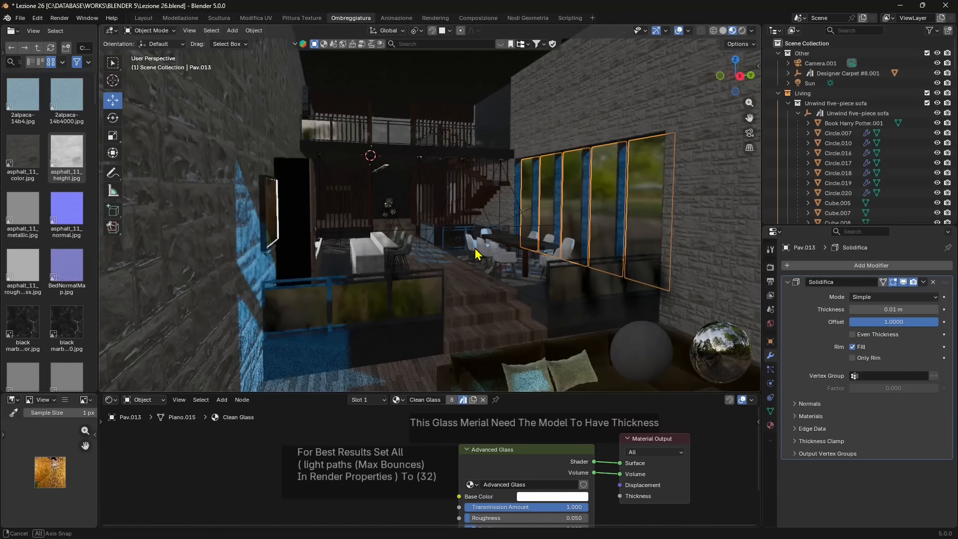
{"action": "left_click", "coordinate": [758, 64]}
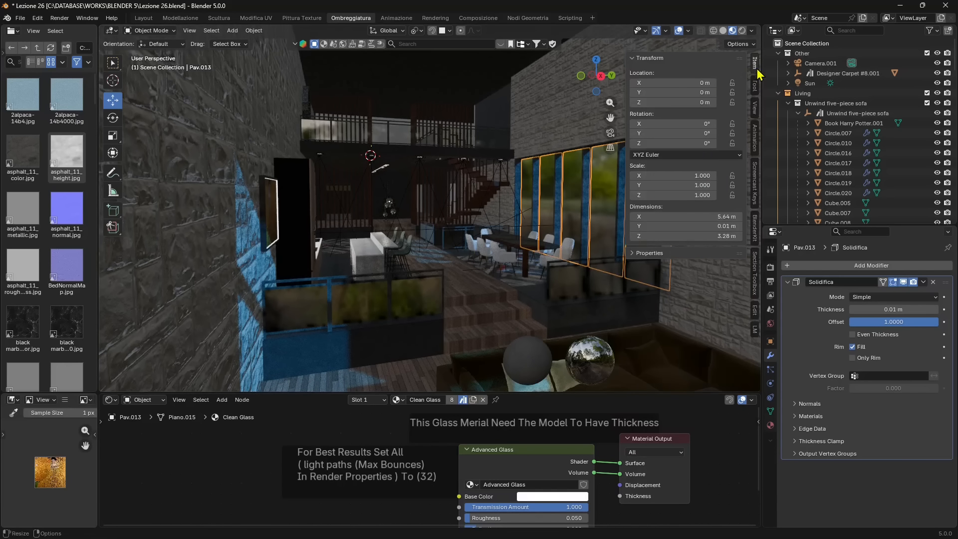
{"action": "left_click", "coordinate": [755, 107]}
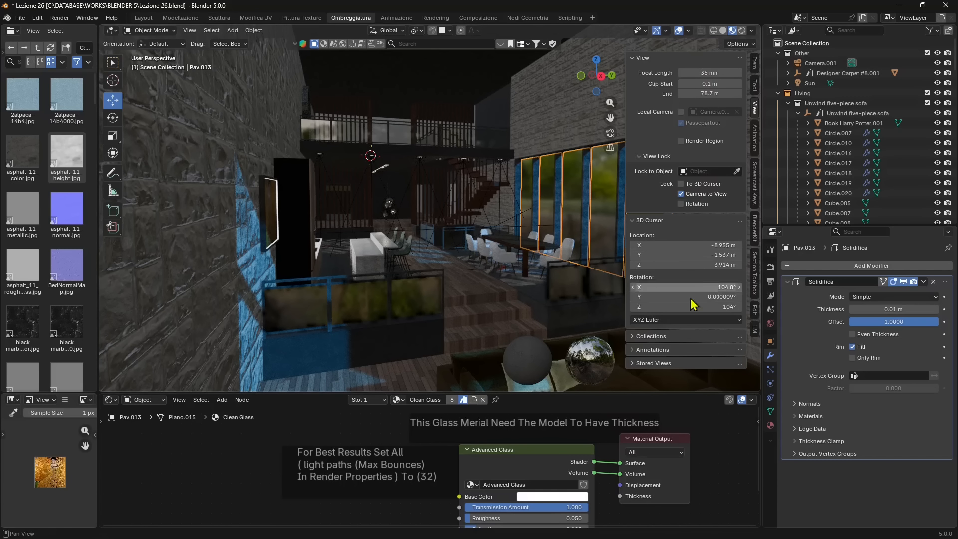
{"action": "left_click", "coordinate": [648, 364]}
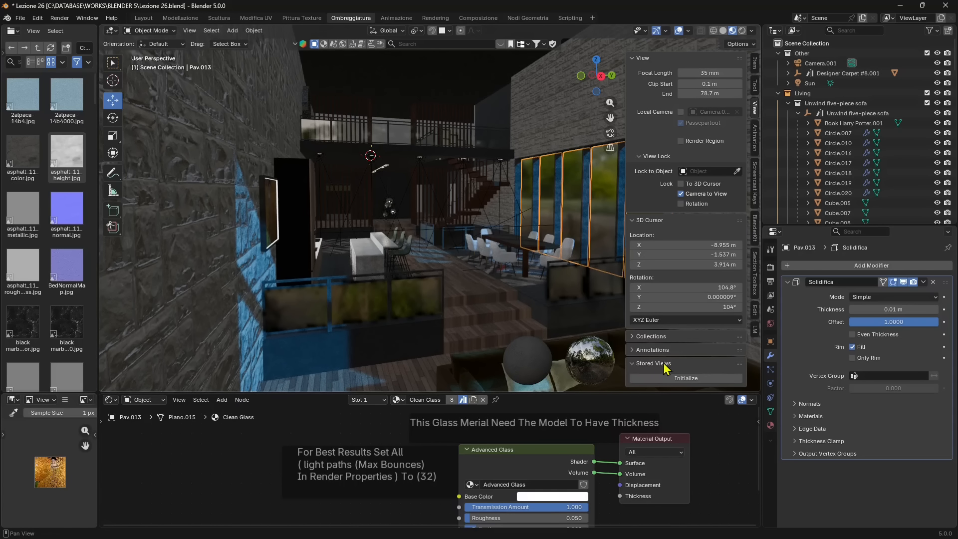